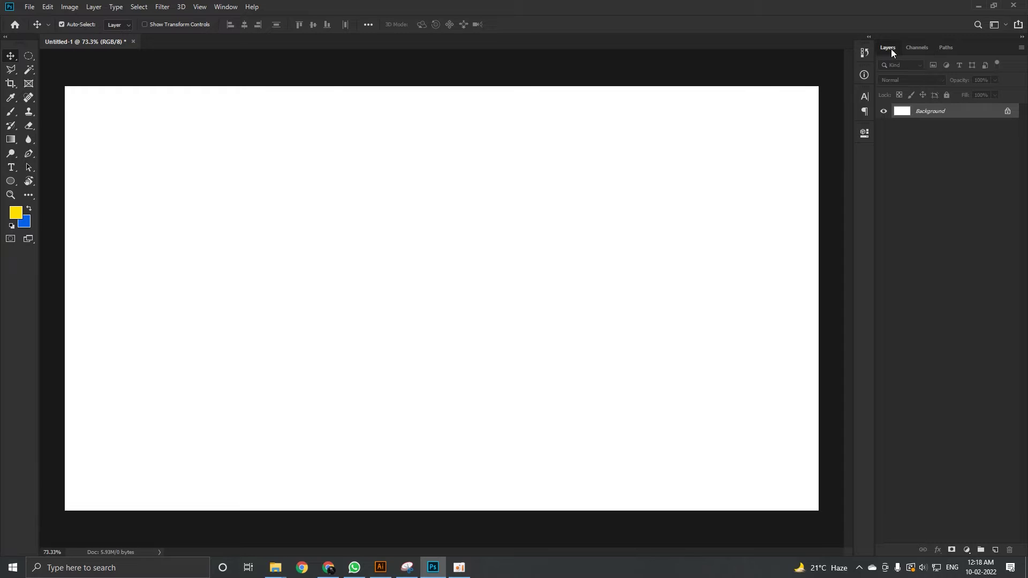
{"action": "left_click_drag", "start_coordinate": [891, 50], "coordinate": [654, 76]}
{"action": "left_click", "coordinate": [759, 65]}
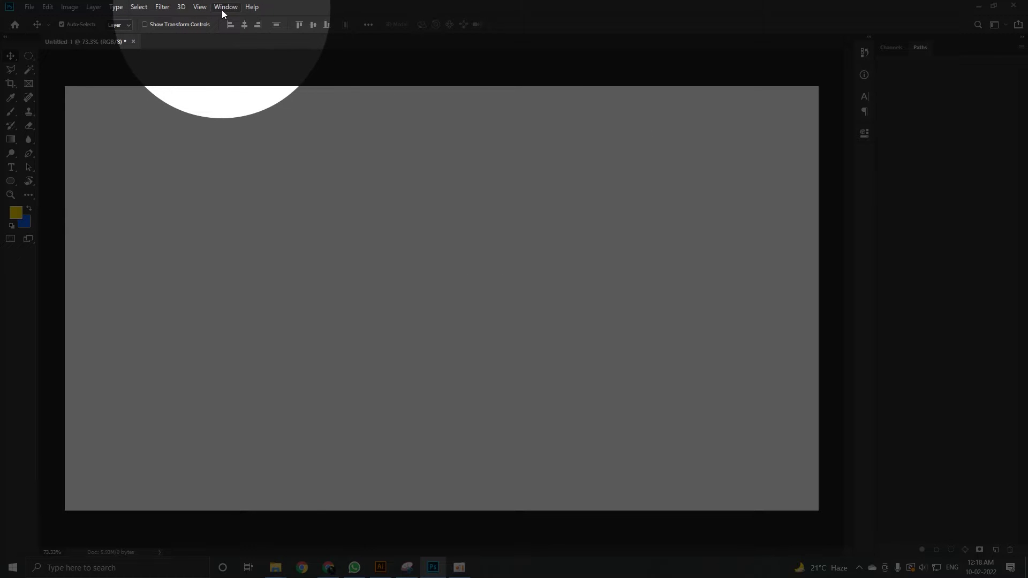
{"action": "left_click", "coordinate": [223, 9]}
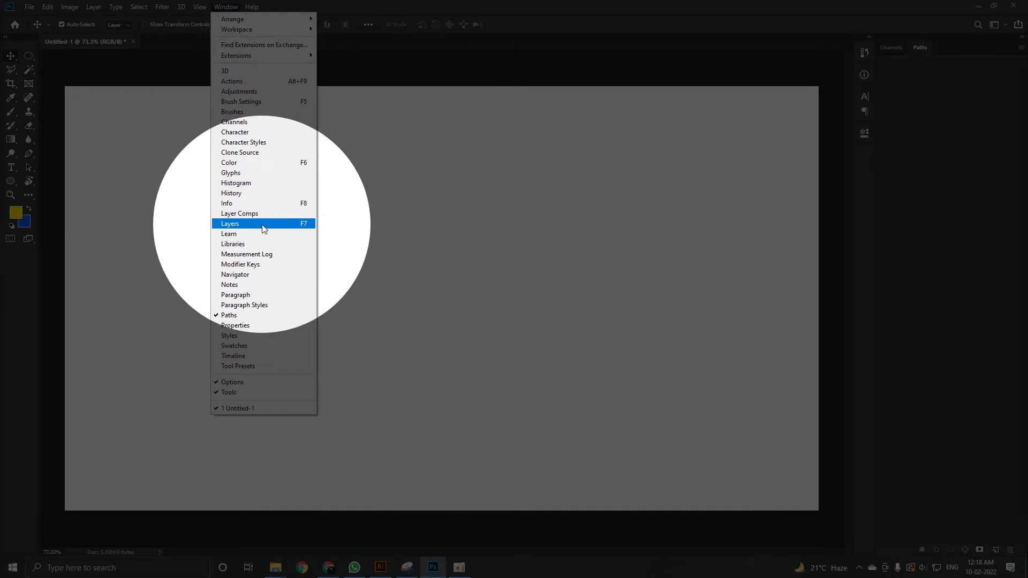
{"action": "left_click", "coordinate": [293, 224]}
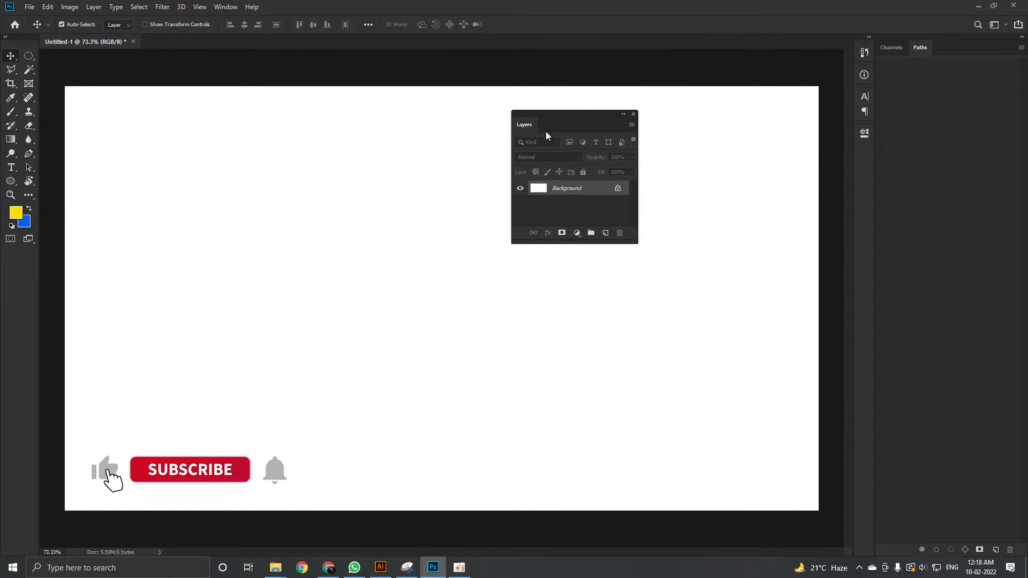
{"action": "left_click_drag", "start_coordinate": [530, 127], "coordinate": [881, 45]}
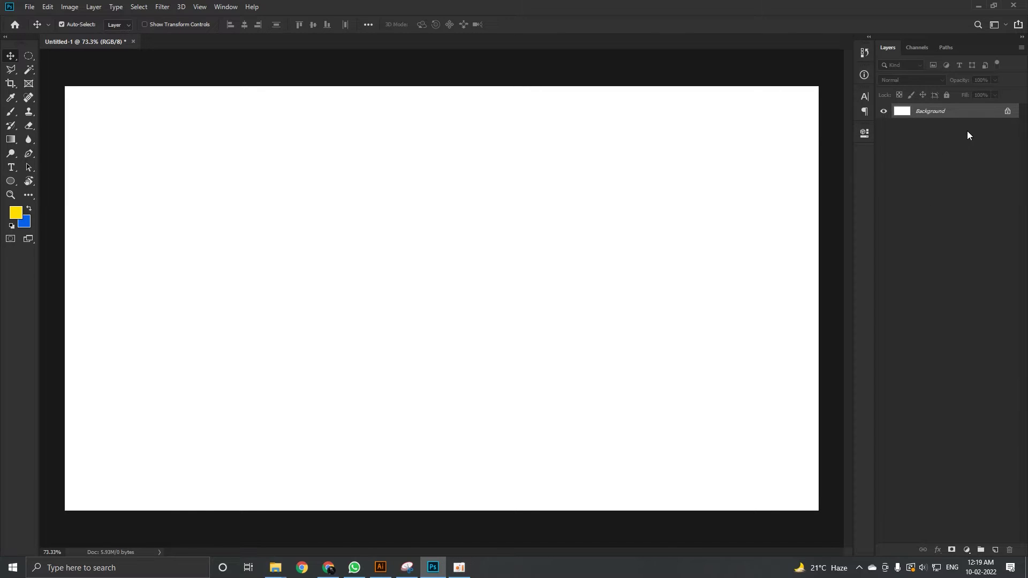
Step: Unlock the Background into Layer 0, toggle its visibility a few times, and leave it visible
{"action": "left_click", "coordinate": [1007, 113]}
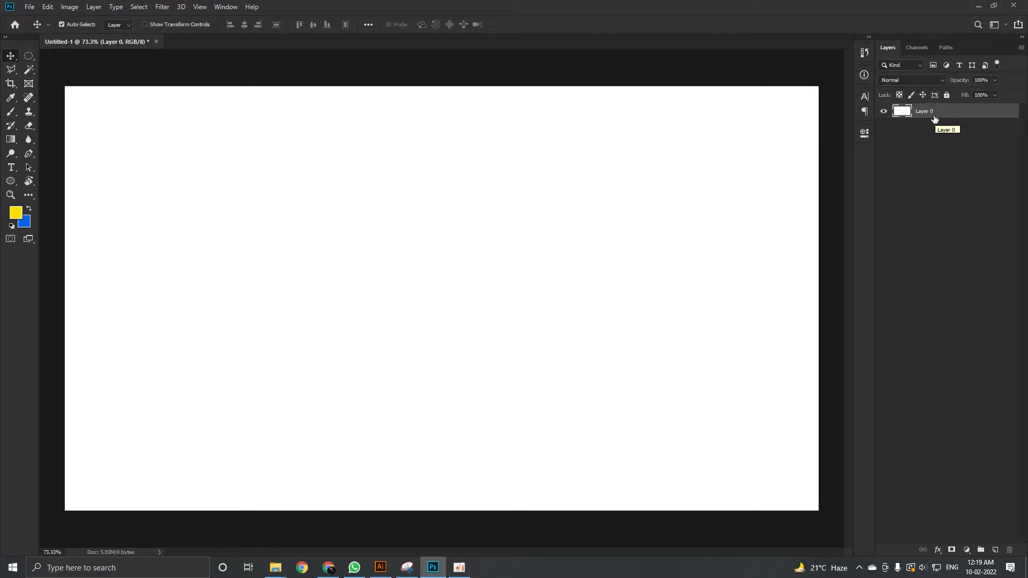
{"action": "left_click", "coordinate": [884, 112]}
{"action": "left_click", "coordinate": [883, 112]}
{"action": "left_click", "coordinate": [884, 112]}
{"action": "left_click", "coordinate": [883, 112]}
{"action": "left_click", "coordinate": [883, 112]}
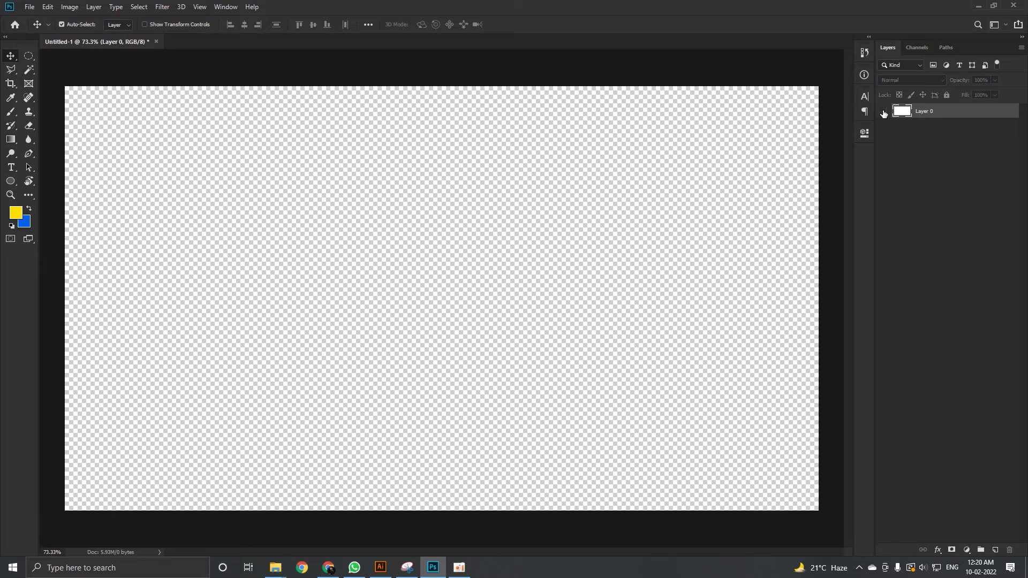
{"action": "left_click", "coordinate": [883, 112]}
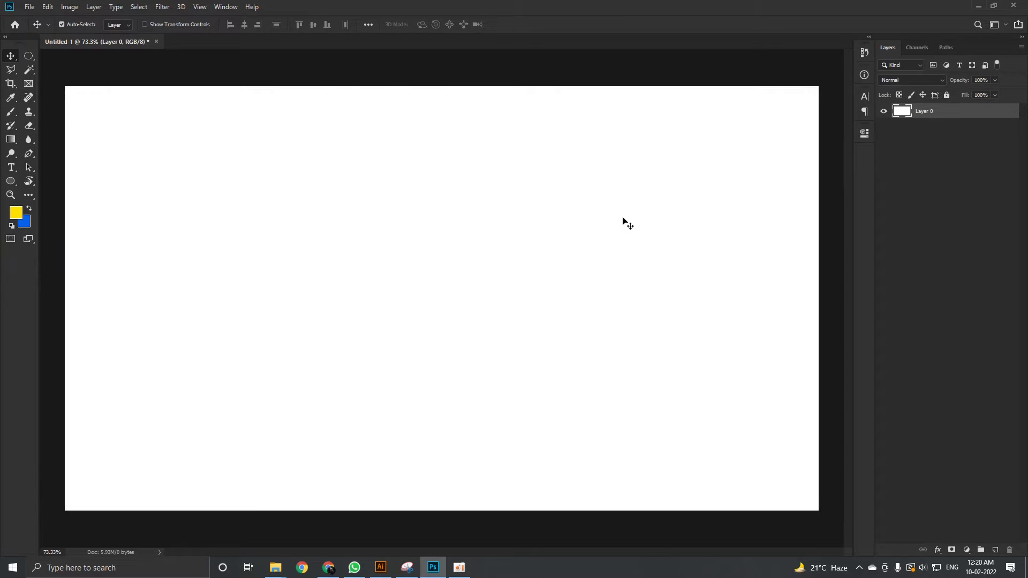
{"action": "left_click", "coordinate": [883, 112]}
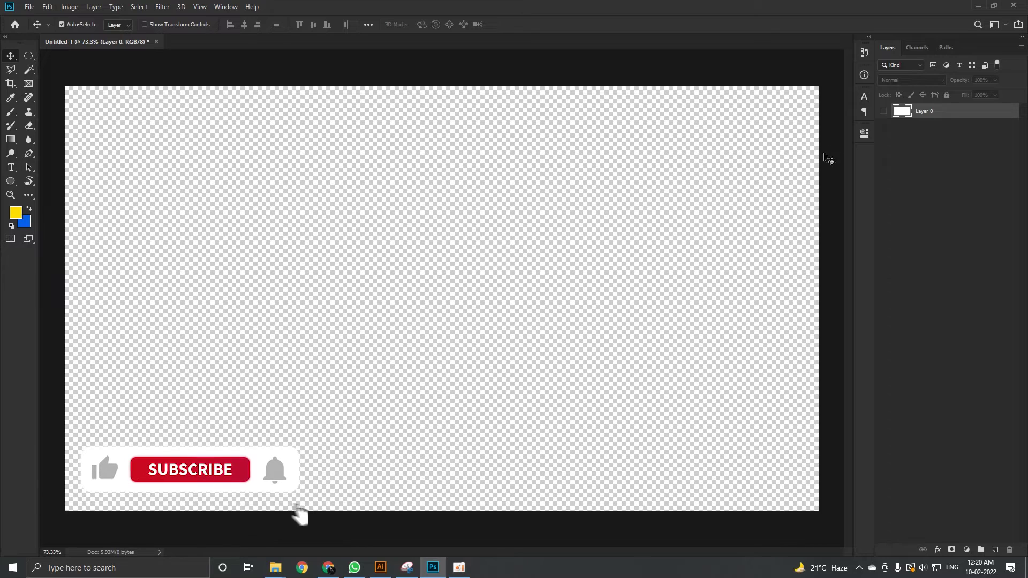
{"action": "left_click", "coordinate": [883, 111]}
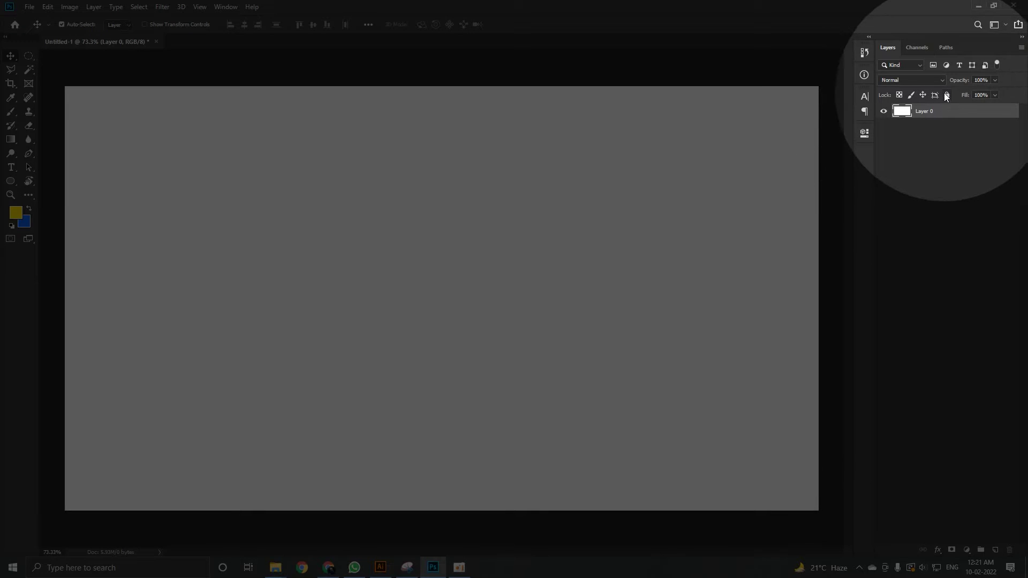
Step: Apply Lock All to Layer 0, try moving it, then undo the move
{"action": "left_click", "coordinate": [945, 96]}
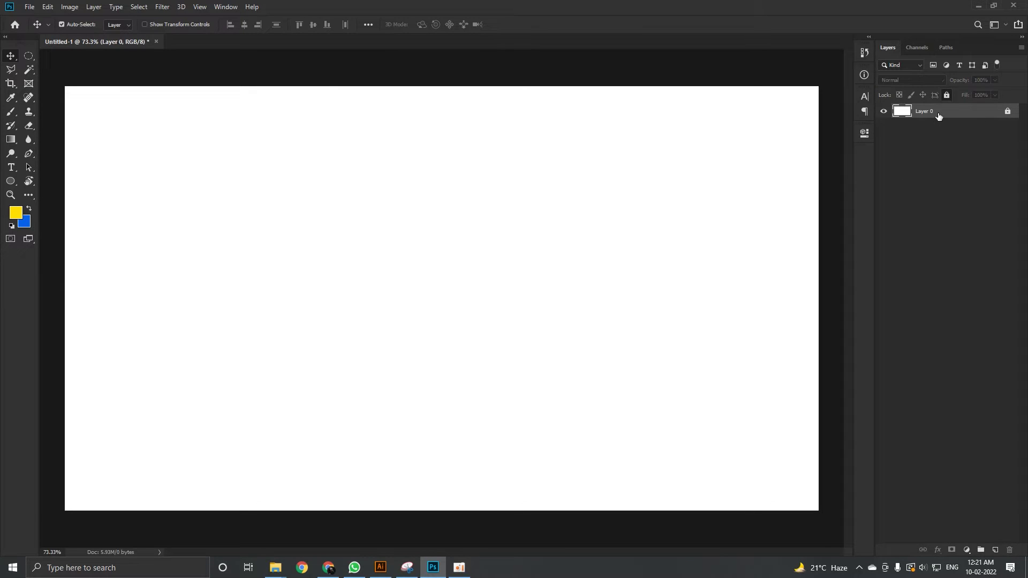
{"action": "left_click_drag", "start_coordinate": [542, 289], "coordinate": [494, 251]}
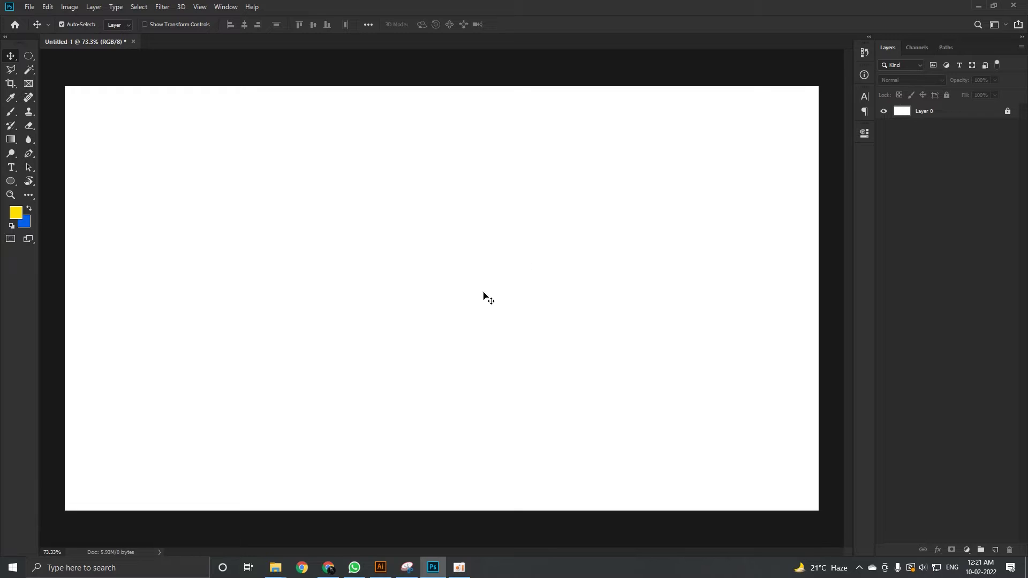
{"action": "left_click", "coordinate": [1007, 112]}
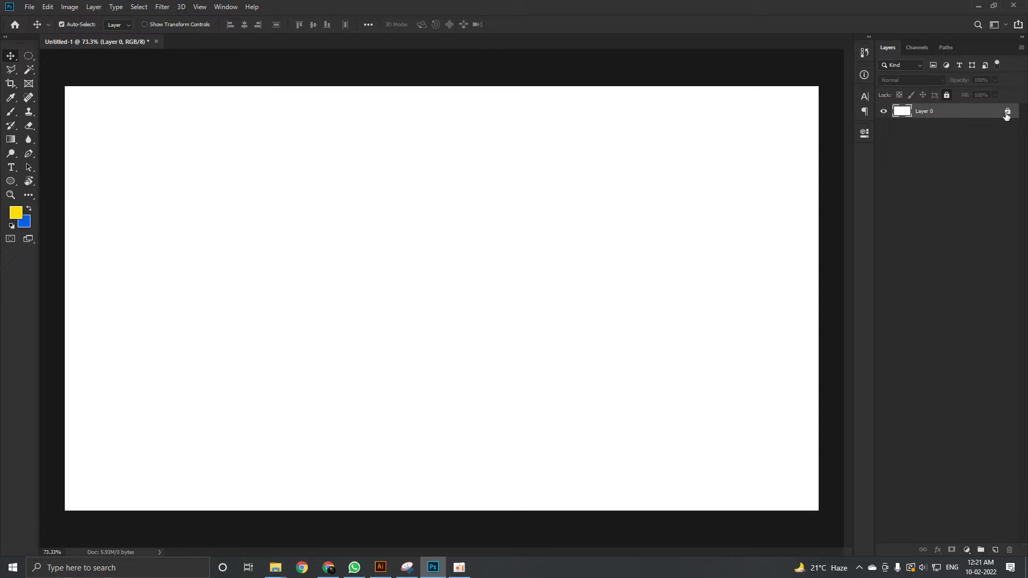
{"action": "left_click_drag", "start_coordinate": [243, 314], "coordinate": [293, 278]}
{"action": "key", "text": "ctrl"}
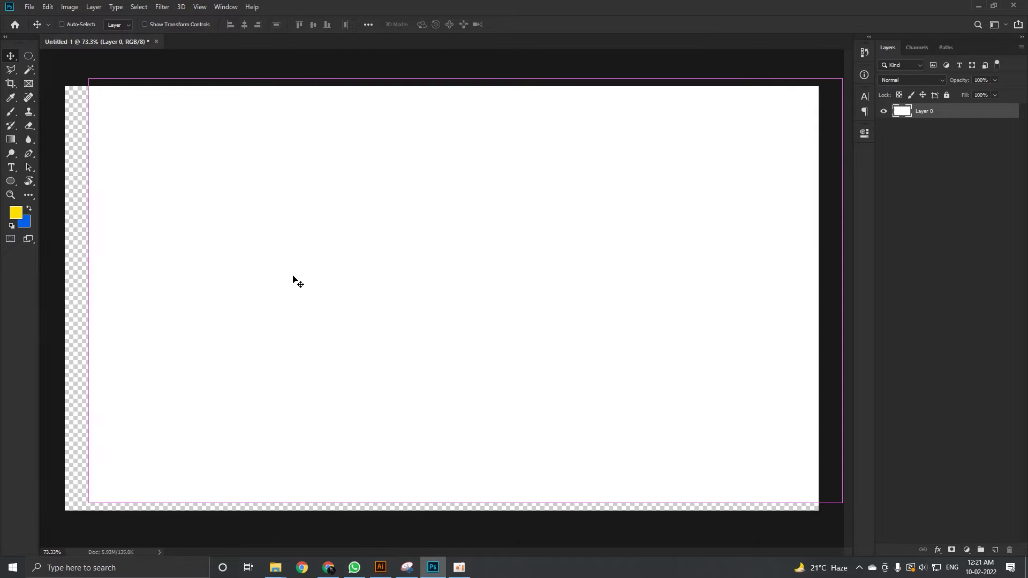
{"action": "key", "text": "ctrl+z"}
{"action": "key", "text": "ctrl+z"}
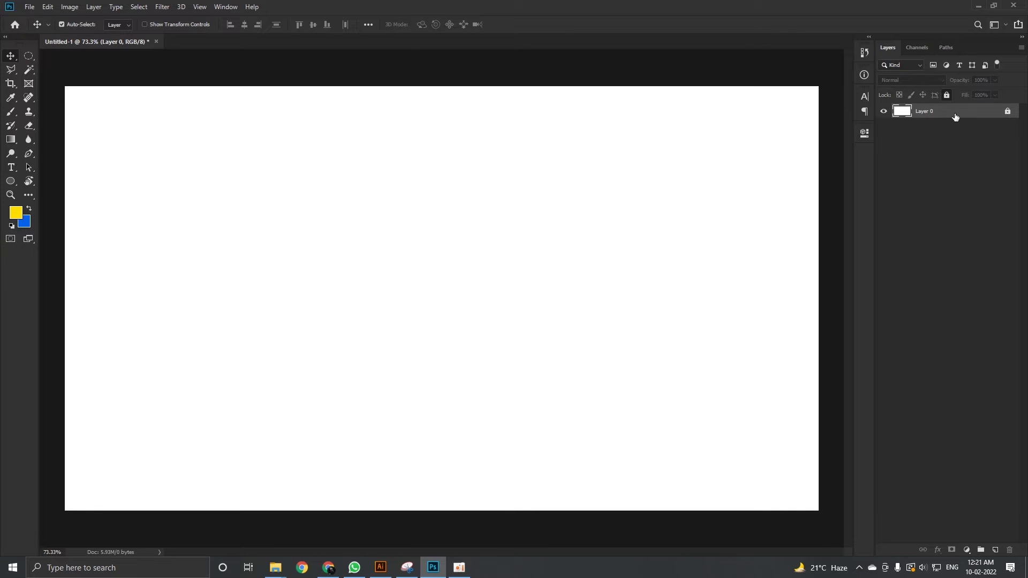
Step: Unlock Layer 0 and stack many new empty layers above the Background
{"action": "left_click", "coordinate": [946, 95]}
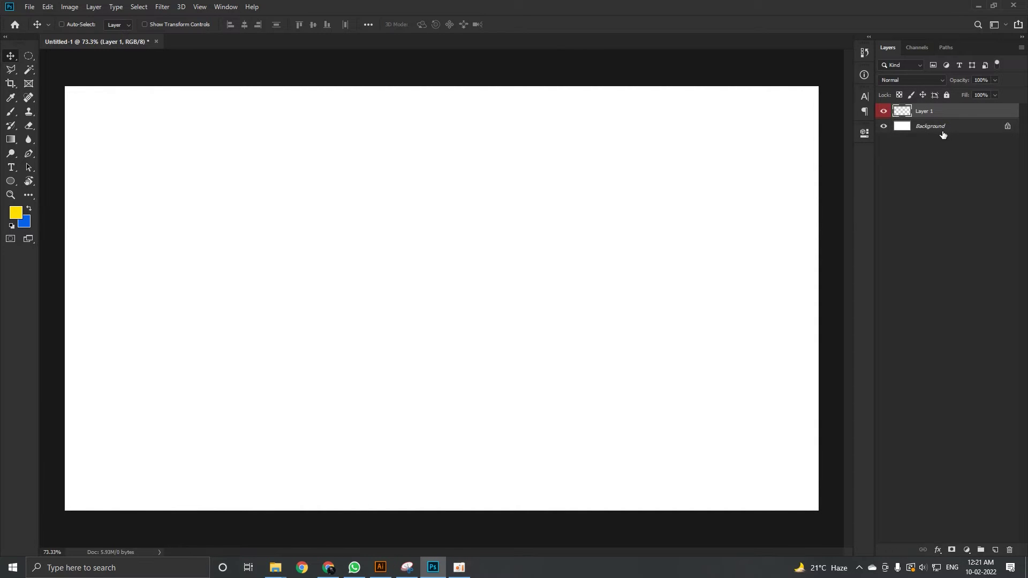
{"action": "left_click_drag", "start_coordinate": [967, 114], "coordinate": [1009, 550]}
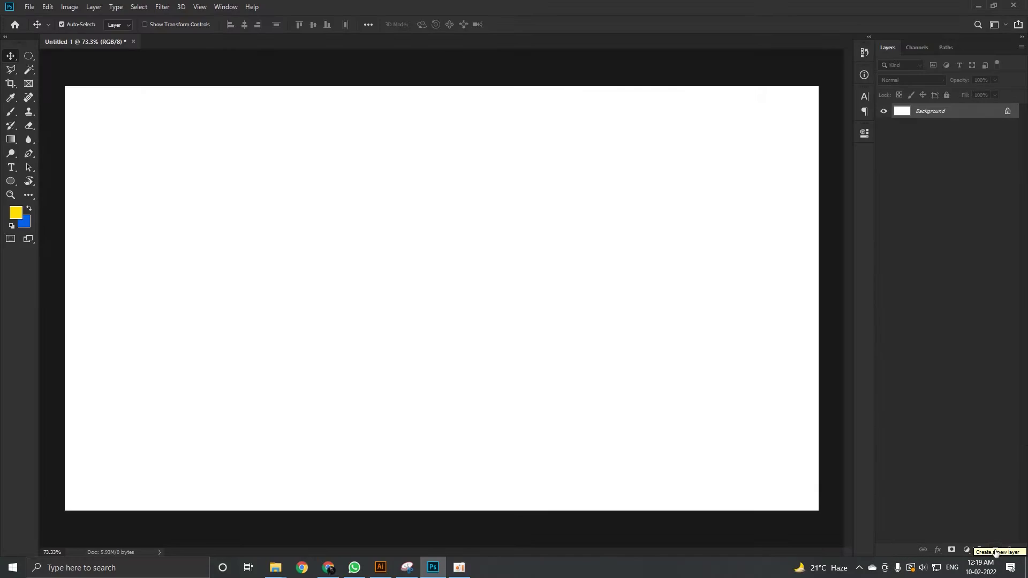
{"action": "left_click", "coordinate": [995, 551]}
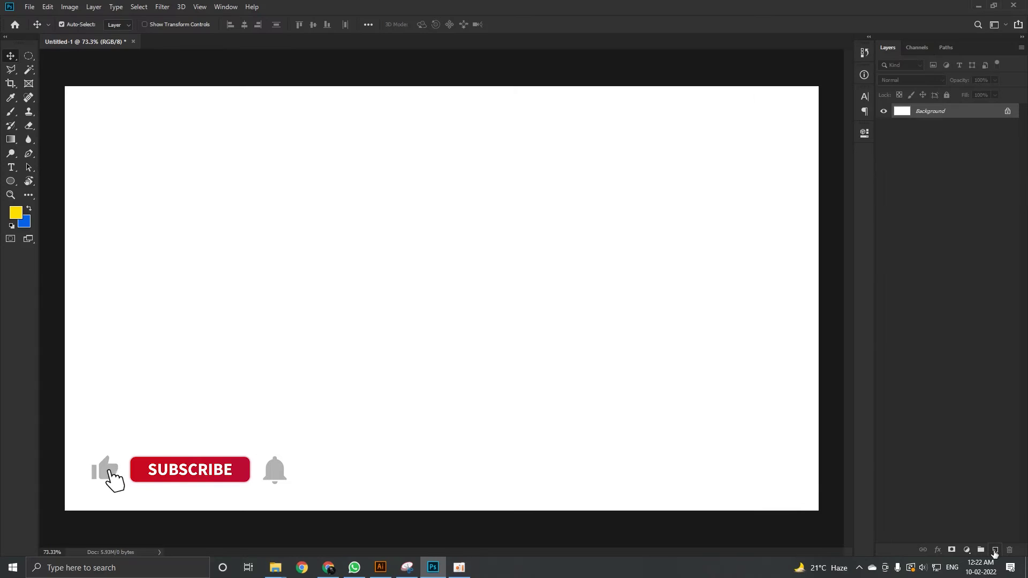
{"action": "left_click", "coordinate": [994, 550]}
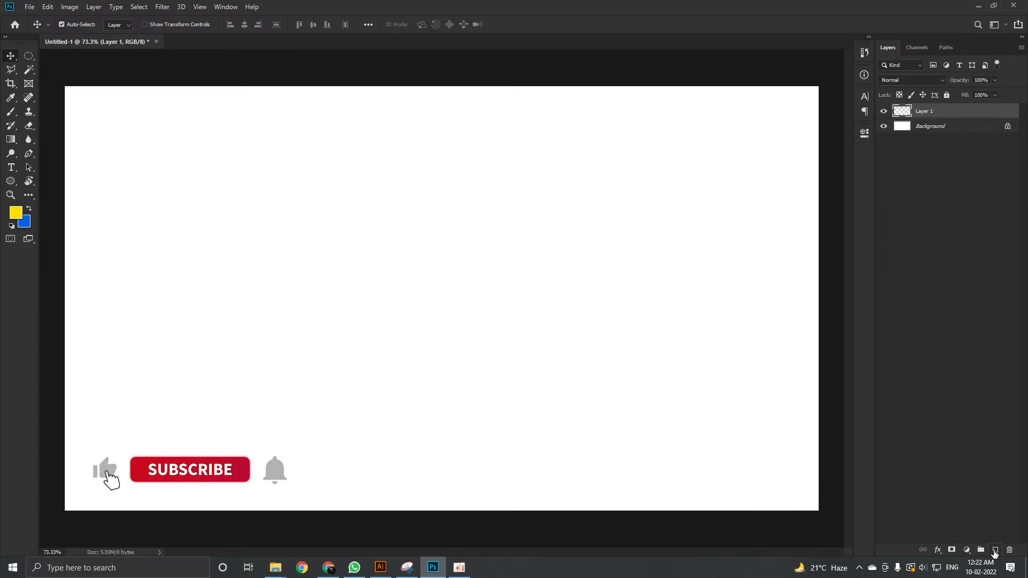
{"action": "left_click", "coordinate": [994, 550]}
{"action": "left_click", "coordinate": [995, 551]}
{"action": "left_click", "coordinate": [995, 551]}
{"action": "left_click", "coordinate": [994, 551]}
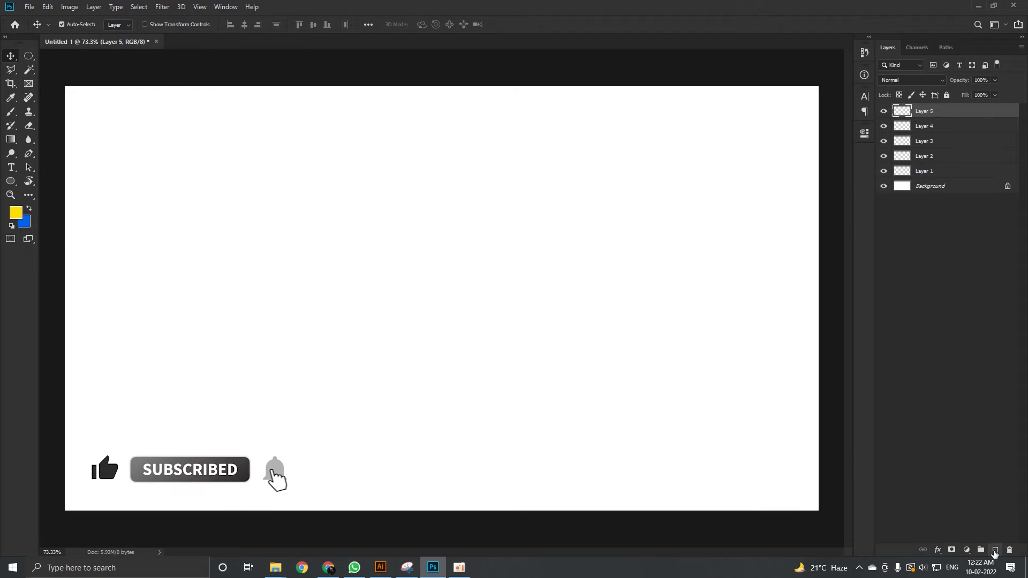
{"action": "left_click", "coordinate": [994, 550]}
{"action": "left_click", "coordinate": [994, 550]}
{"action": "left_click", "coordinate": [994, 550]}
{"action": "left_click", "coordinate": [994, 551]}
{"action": "left_click", "coordinate": [995, 551]}
{"action": "left_click", "coordinate": [994, 551]}
{"action": "left_click", "coordinate": [994, 550]}
{"action": "left_click", "coordinate": [995, 550]}
{"action": "left_click", "coordinate": [994, 550]}
{"action": "left_click", "coordinate": [995, 551]}
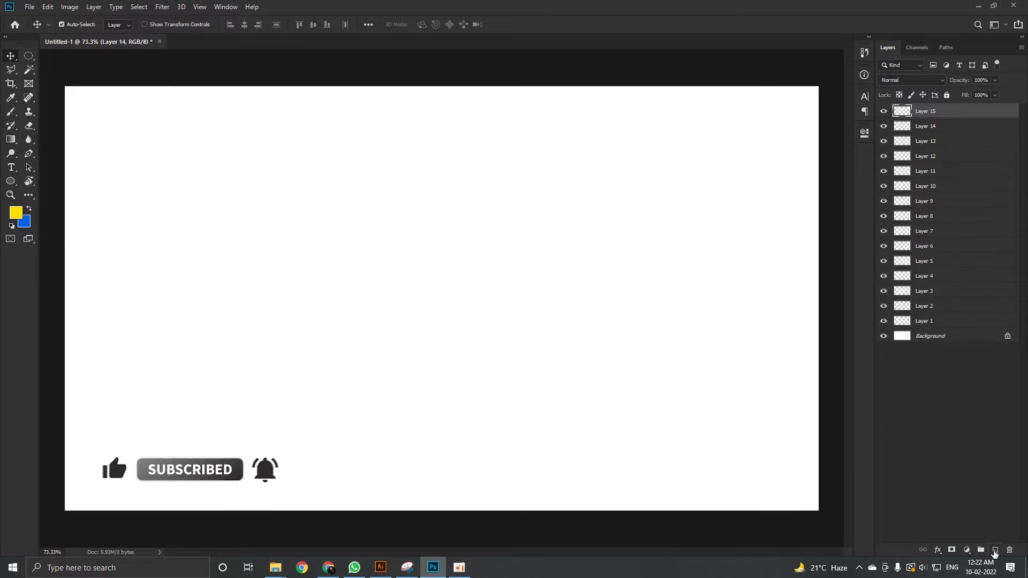
{"action": "left_click", "coordinate": [994, 550]}
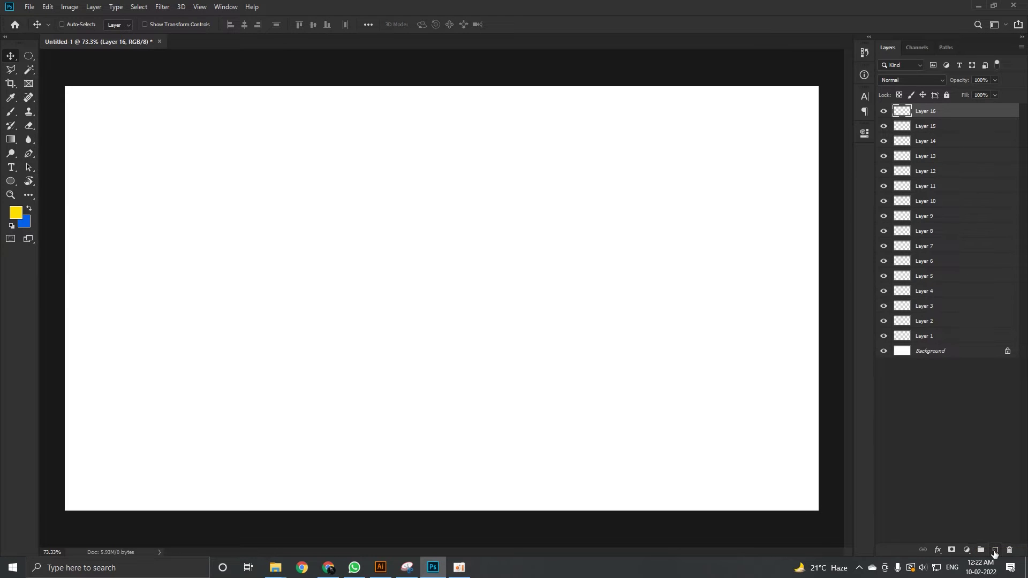
Step: Remove Layer 16 and Layers 1–6, then add one fresh empty layer
{"action": "key", "text": "ctrl+z"}
{"action": "key", "text": "ctrl+z"}
{"action": "key", "text": "ctrl+z"}
{"action": "key", "text": "ctrl+z"}
{"action": "key", "text": "ctrl+z"}
{"action": "key", "text": "ctrl+z"}
{"action": "key", "text": "ctrl+z"}
{"action": "key", "text": "ctrl+z"}
{"action": "key", "text": "ctrl+z"}
{"action": "key", "text": "ctrl+z"}
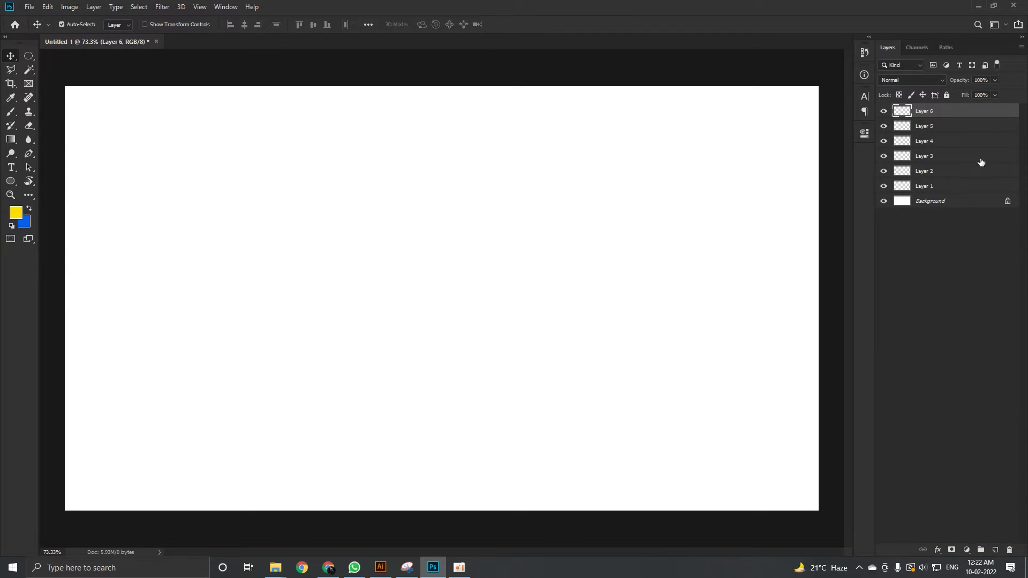
{"action": "left_click", "coordinate": [977, 189], "text": "shift"}
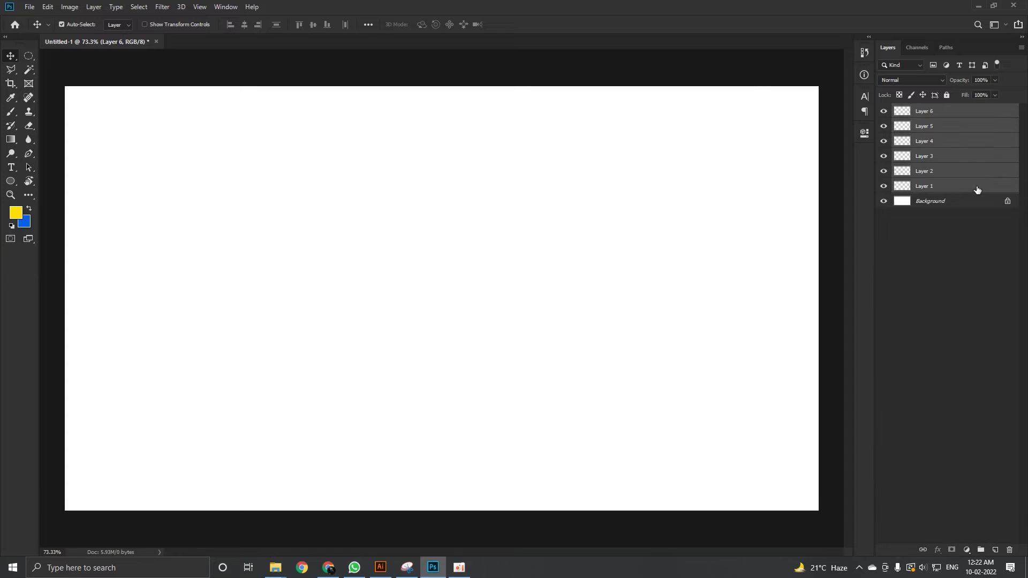
{"action": "left_click", "coordinate": [969, 111]}
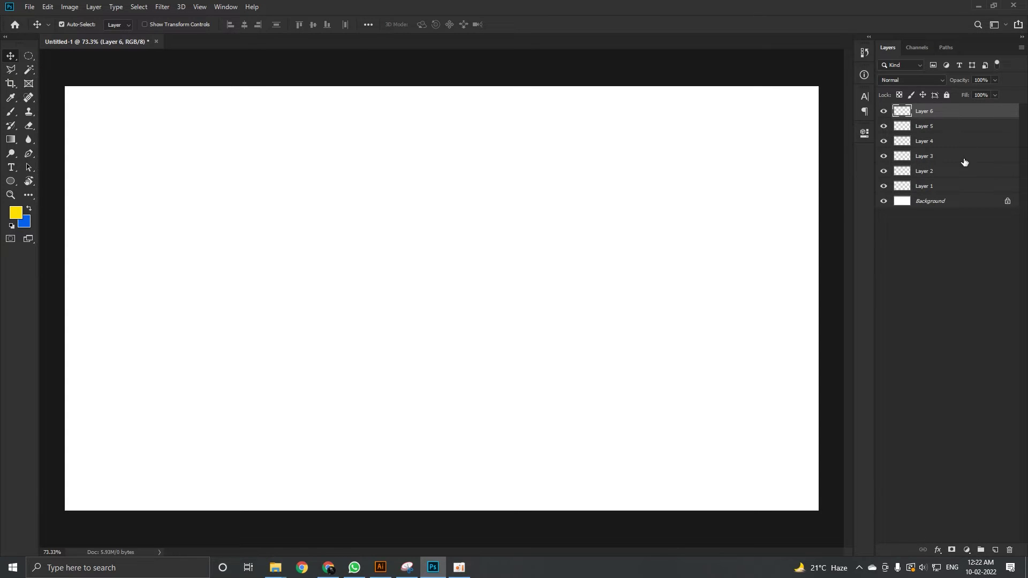
{"action": "left_click", "coordinate": [973, 189], "text": "shift"}
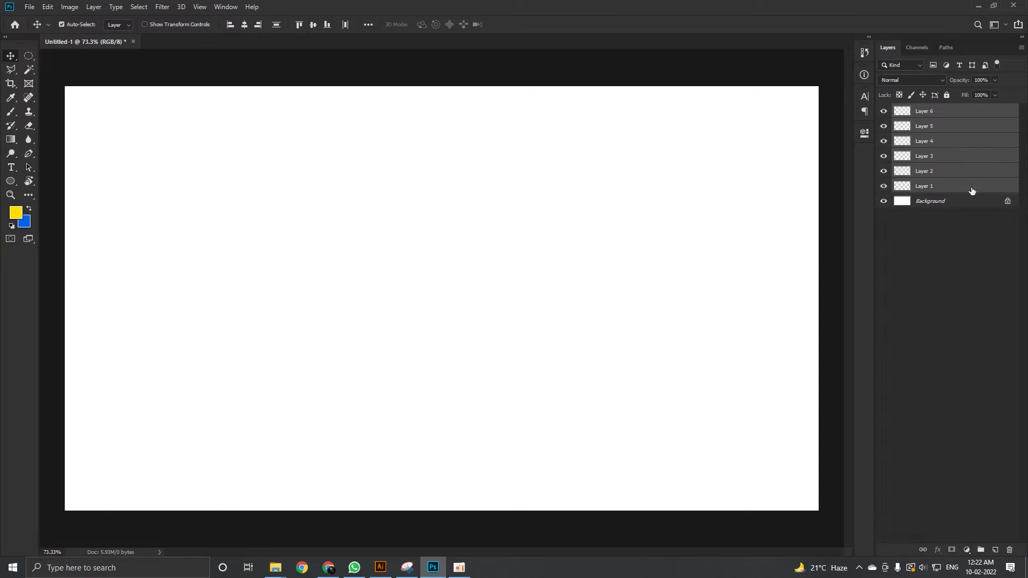
{"action": "left_click_drag", "start_coordinate": [980, 159], "coordinate": [1013, 551]}
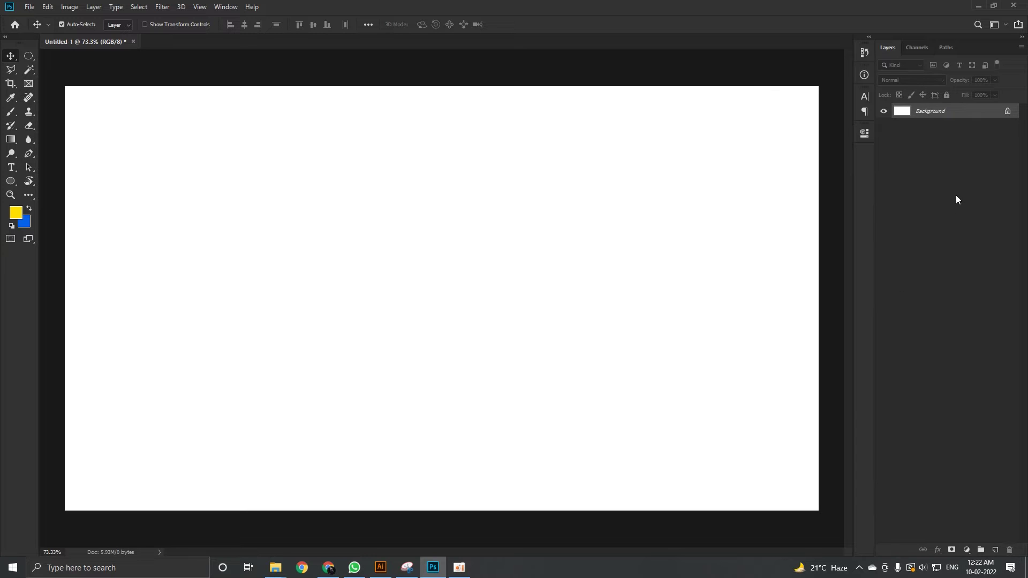
{"action": "key", "text": "ctrl+z"}
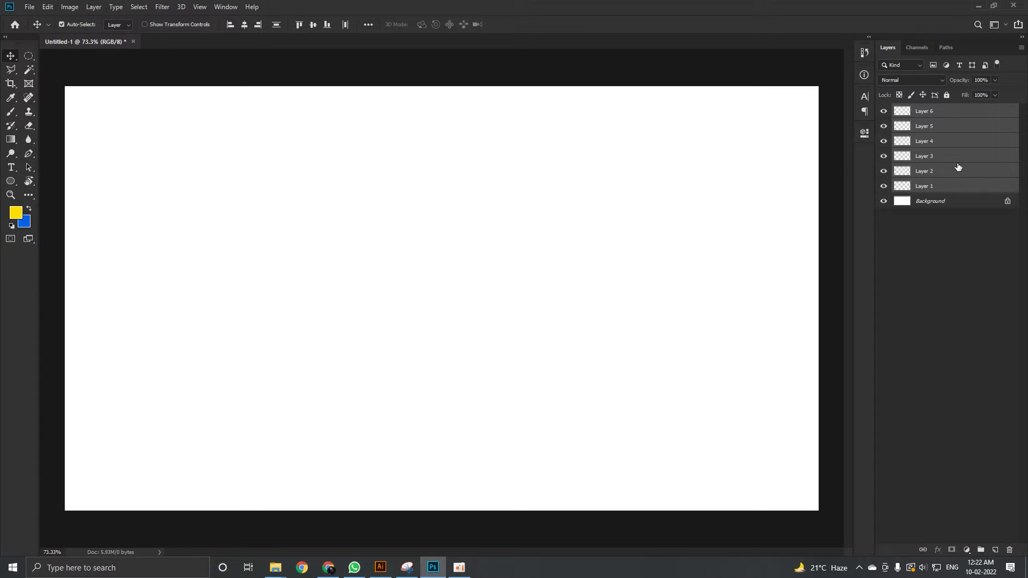
{"action": "key", "text": "Delete"}
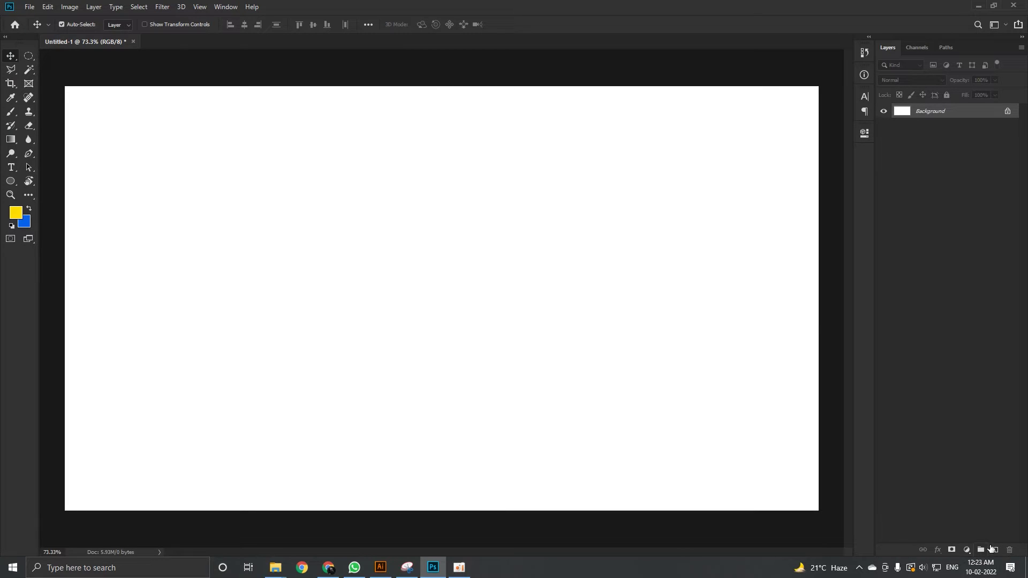
{"action": "key", "text": "ctrl+shift+alt+n"}
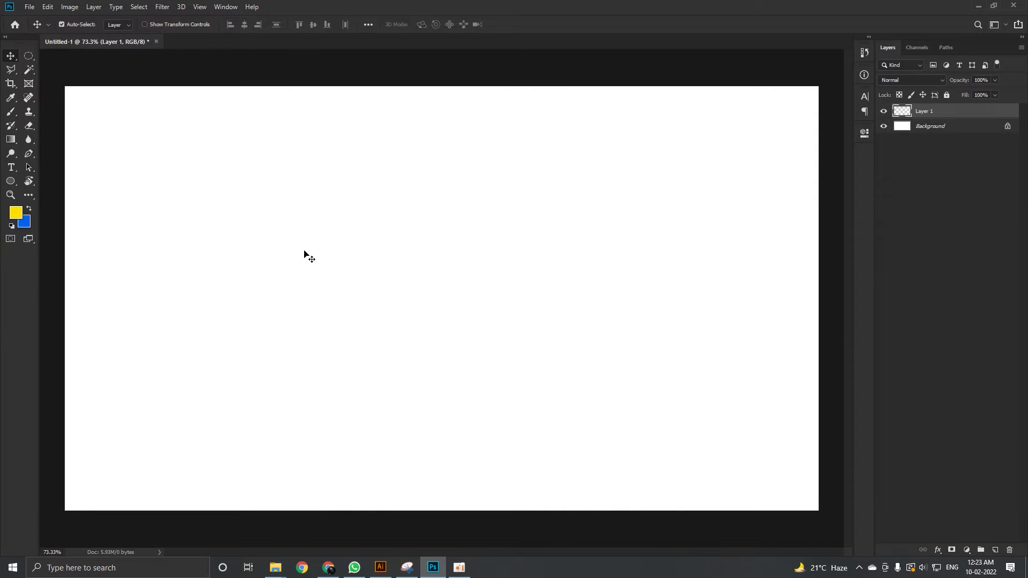
Step: Brush a blue dab, swap to yellow, and stamp a yellow circle to its right on Layer 1
{"action": "key", "text": "b"}
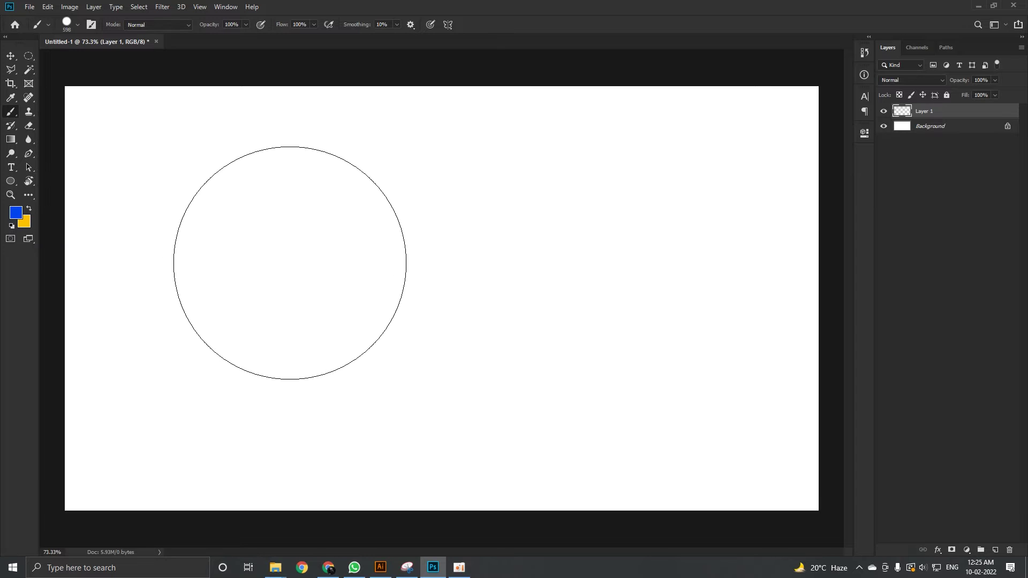
{"action": "left_click", "coordinate": [290, 263]}
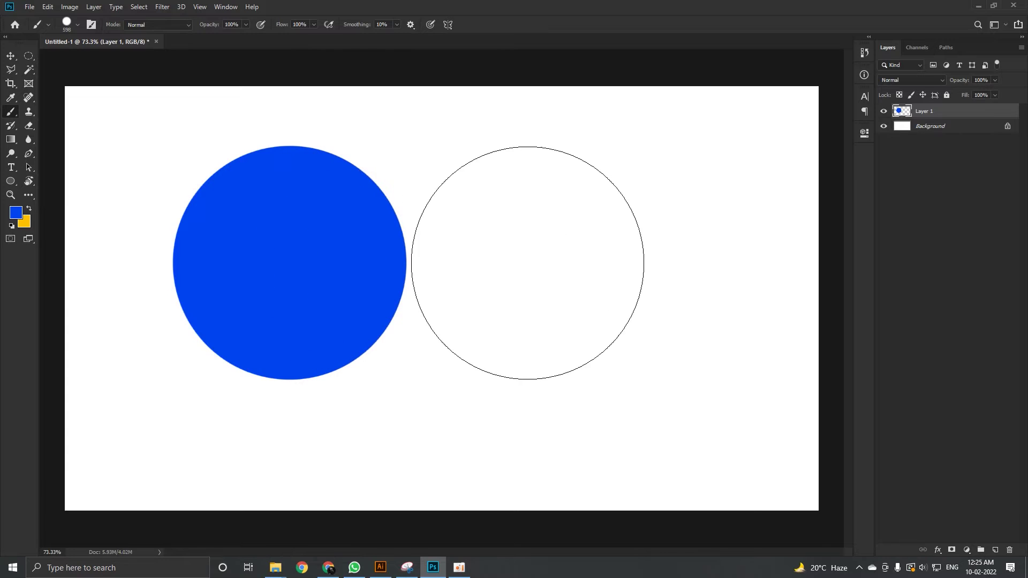
{"action": "key", "text": "x"}
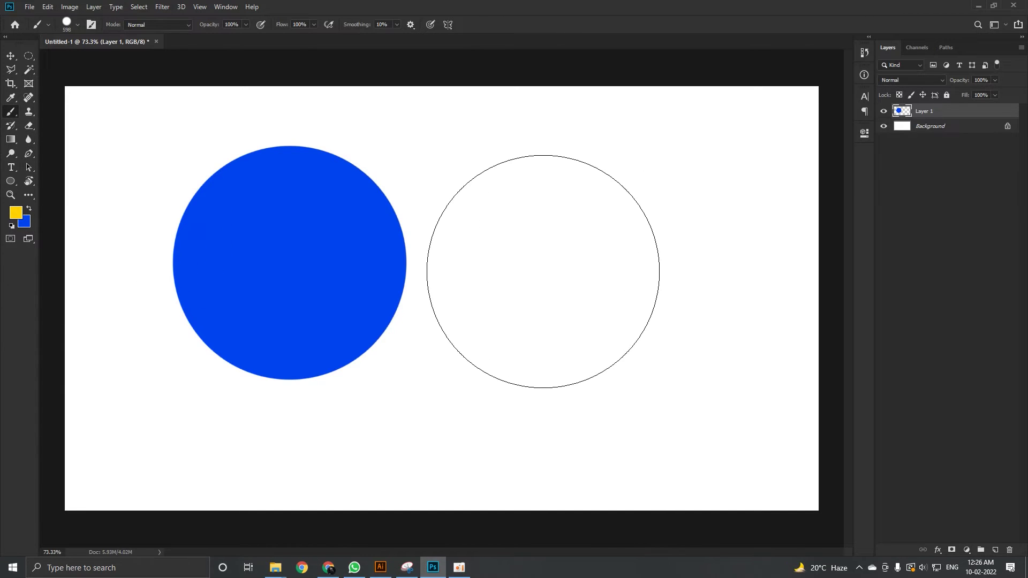
{"action": "left_click", "coordinate": [543, 272]}
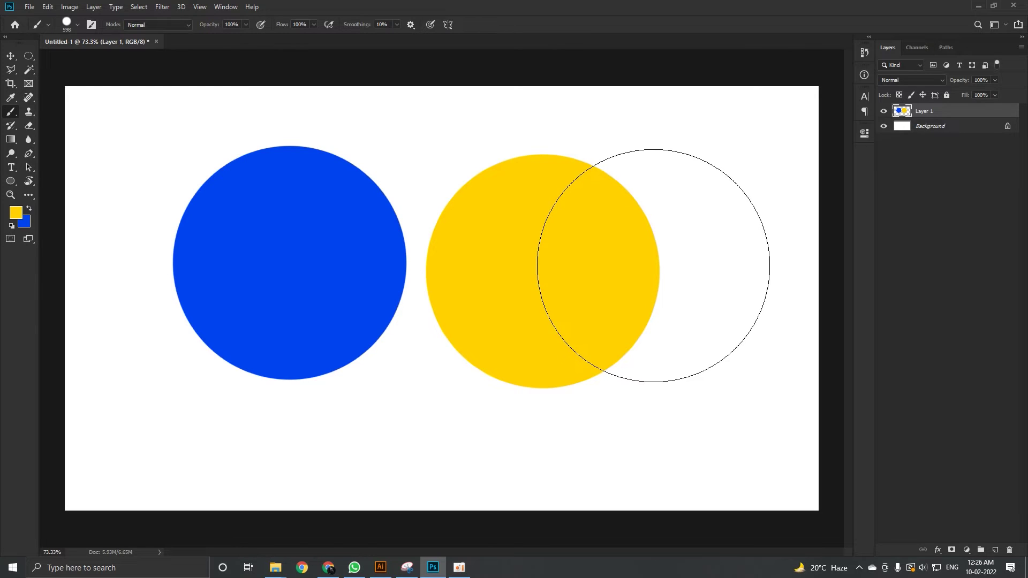
{"action": "key", "text": "v"}
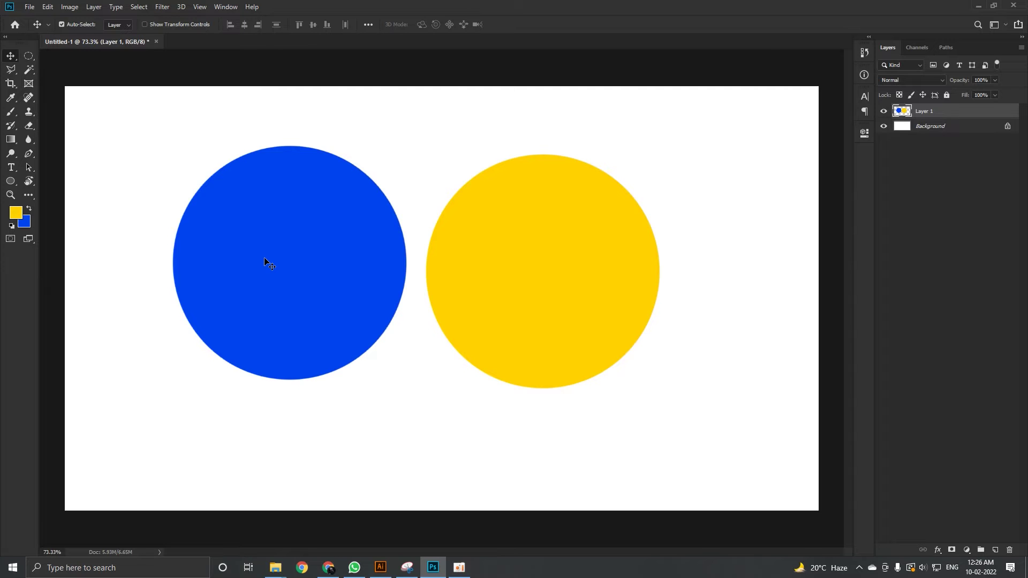
Step: Drag both Layer 1 circles around the canvas, leaving them lower and slightly left
{"action": "mouse_move", "coordinate": [265, 260]}
{"action": "left_mouse_down"}
{"action": "mouse_move", "coordinate": [273, 288]}
{"action": "mouse_move", "coordinate": [210, 284]}
{"action": "mouse_move", "coordinate": [294, 248]}
{"action": "mouse_move", "coordinate": [271, 306]}
{"action": "mouse_move", "coordinate": [274, 258]}
{"action": "mouse_move", "coordinate": [298, 282]}
{"action": "mouse_move", "coordinate": [297, 260]}
{"action": "mouse_move", "coordinate": [297, 301]}
{"action": "mouse_move", "coordinate": [254, 262]}
{"action": "mouse_move", "coordinate": [285, 300]}
{"action": "mouse_move", "coordinate": [243, 304]}
{"action": "mouse_move", "coordinate": [297, 270]}
{"action": "mouse_move", "coordinate": [266, 304]}
{"action": "mouse_move", "coordinate": [295, 301]}
{"action": "mouse_move", "coordinate": [256, 274]}
{"action": "left_mouse_up"}
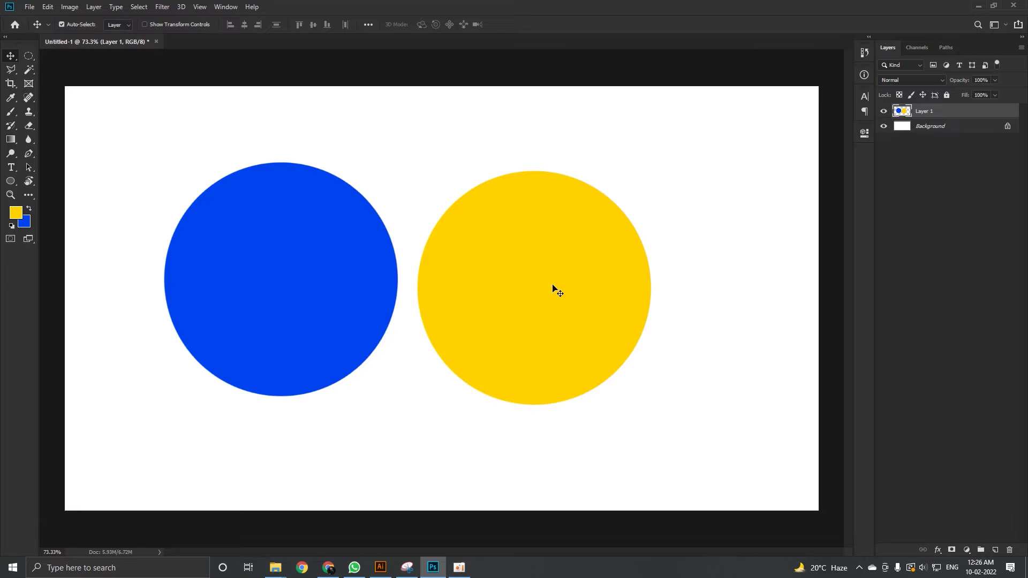
{"action": "key", "text": "ctrl+z"}
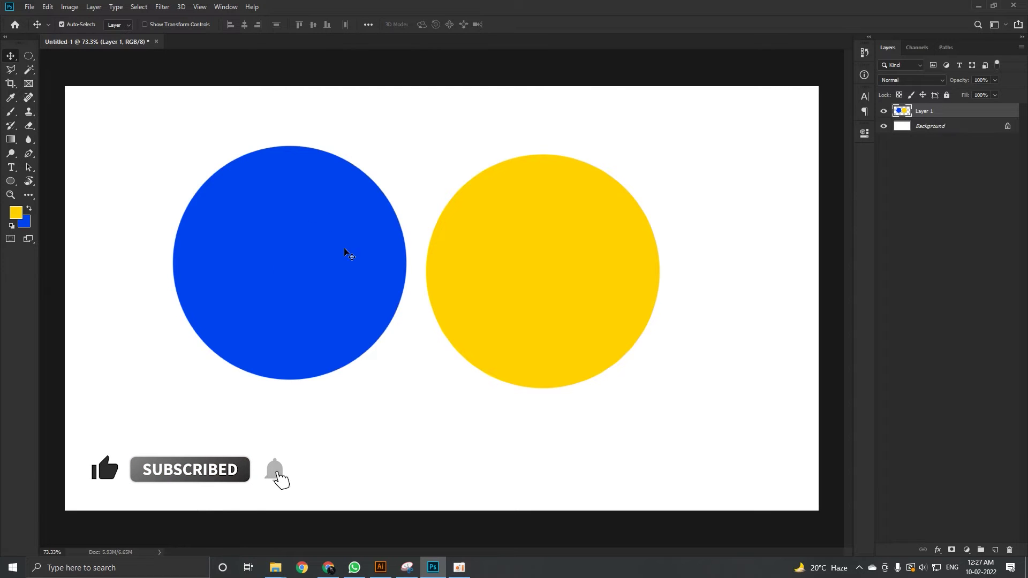
{"action": "left_click_drag", "start_coordinate": [571, 257], "coordinate": [249, 263]}
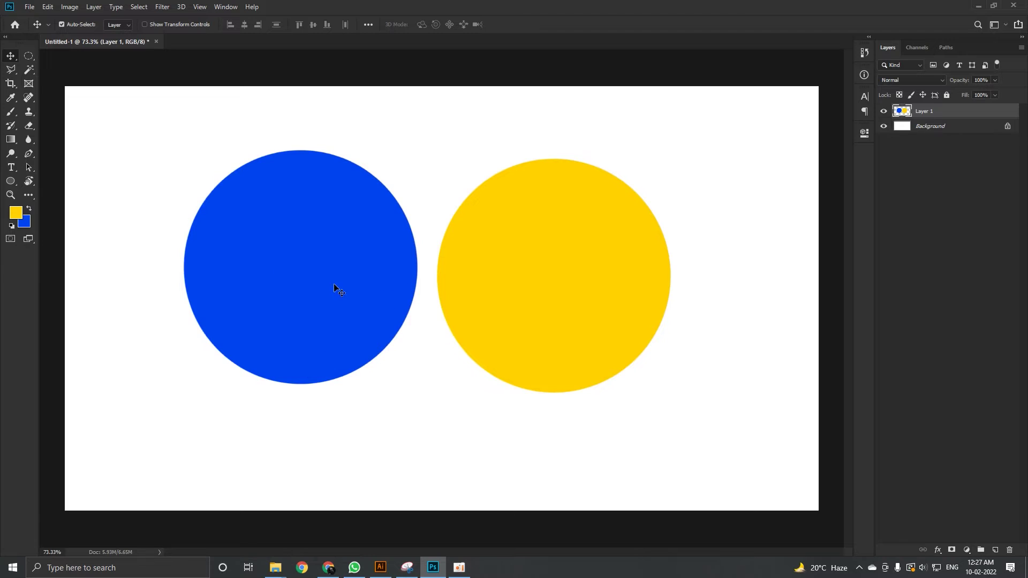
{"action": "left_click_drag", "start_coordinate": [337, 289], "coordinate": [317, 303]}
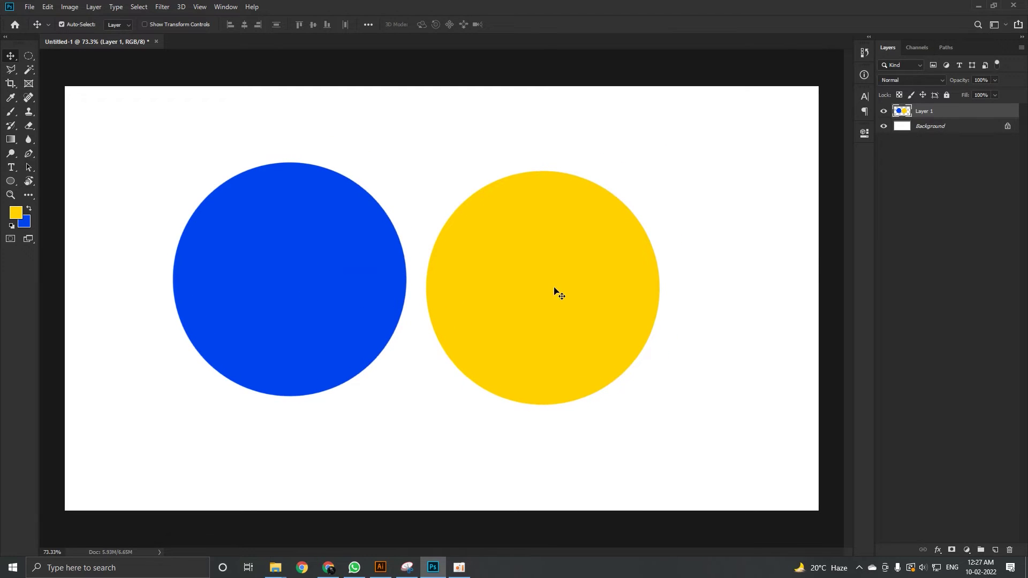
{"action": "left_click_drag", "start_coordinate": [558, 292], "coordinate": [601, 255]}
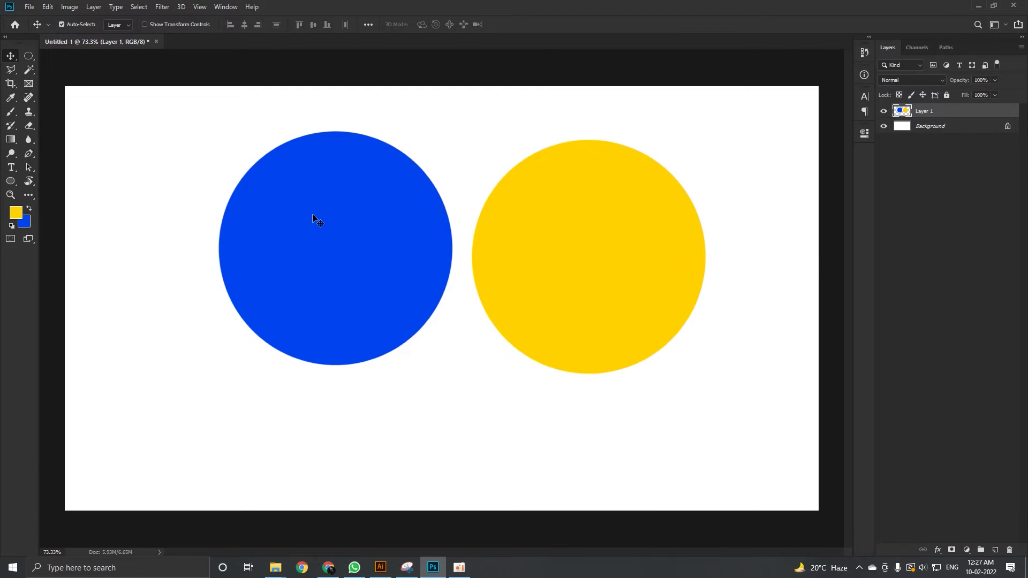
{"action": "left_click_drag", "start_coordinate": [316, 252], "coordinate": [229, 237]}
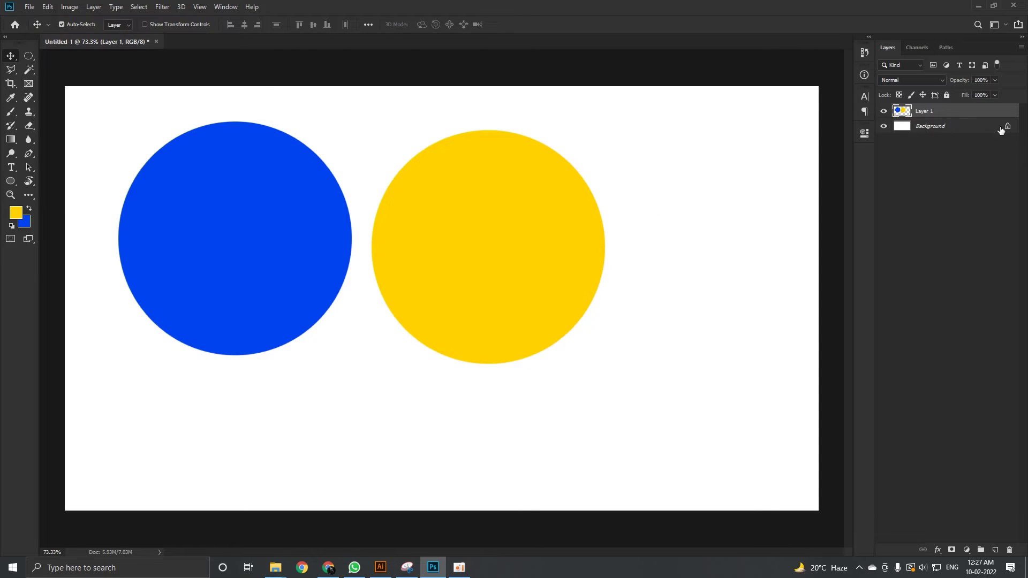
{"action": "left_click_drag", "start_coordinate": [438, 226], "coordinate": [489, 265]}
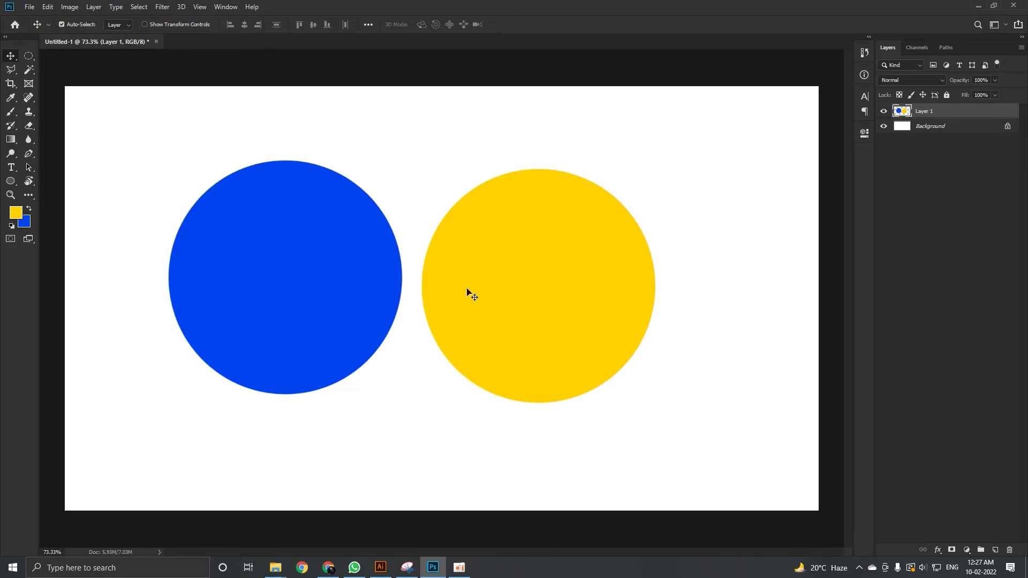
Step: Add two new empty layers and rename Layer 2 to 'Yellow'
{"action": "left_click", "coordinate": [992, 554]}
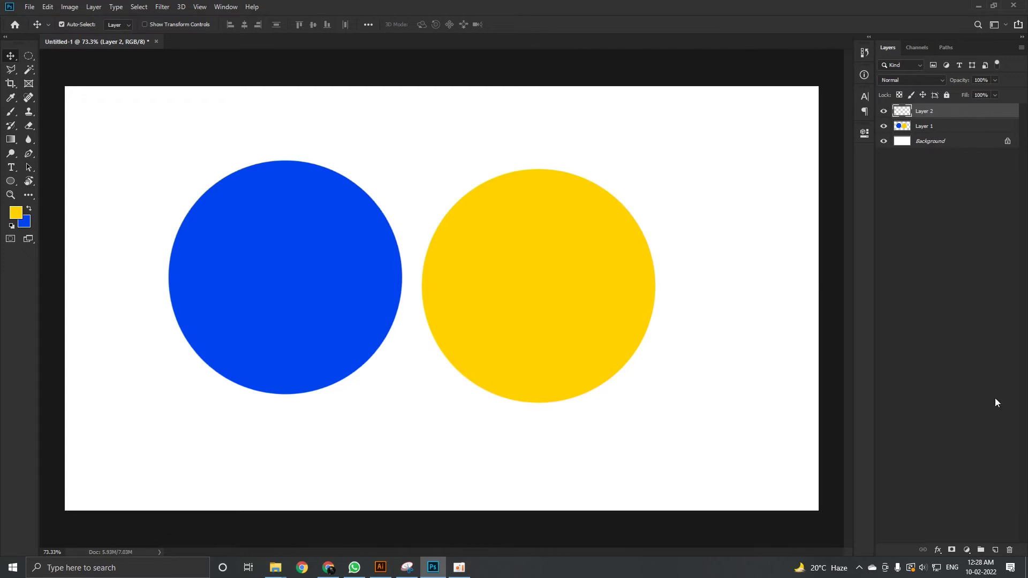
{"action": "left_click", "coordinate": [995, 550]}
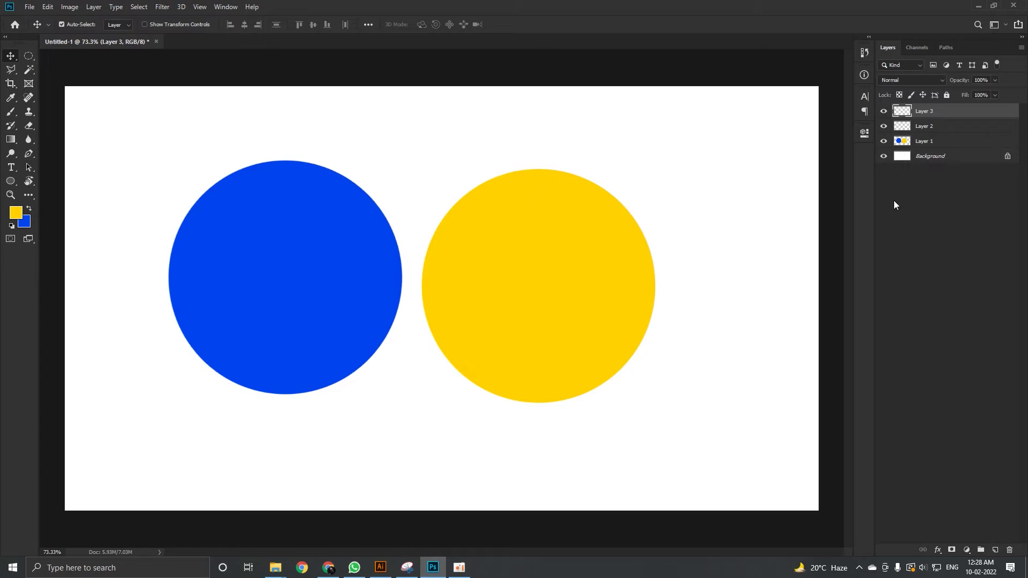
{"action": "left_click", "coordinate": [932, 127]}
{"action": "double_click", "coordinate": [926, 126]}
{"action": "type", "text": "Y"}
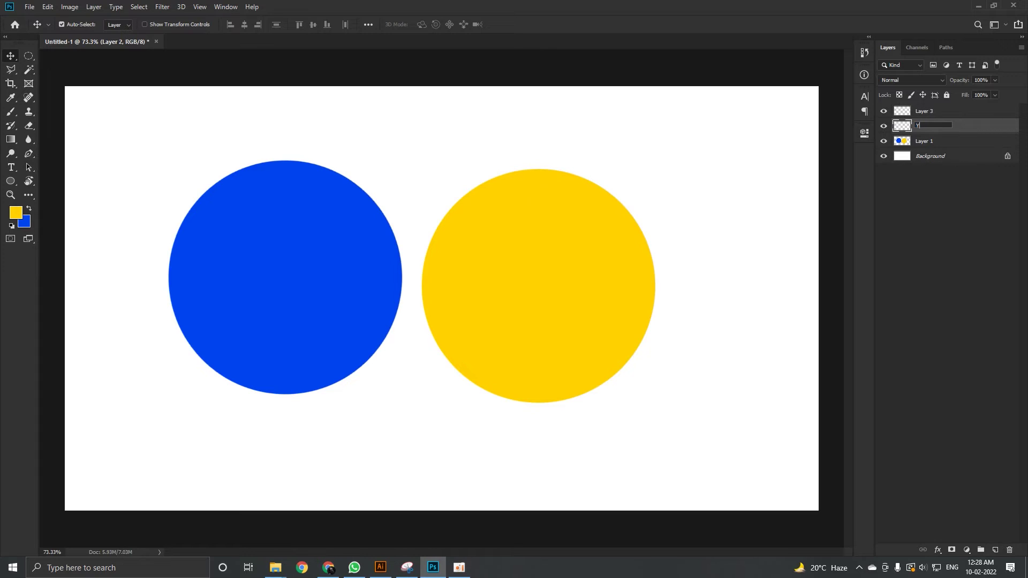
{"action": "type", "text": "ellow"}
{"action": "key", "text": "Return"}
Step: Rename Layer 3 to 'Blue' and Layer 1 to 'gsg', then select the gsg layer
{"action": "double_click", "coordinate": [932, 112]}
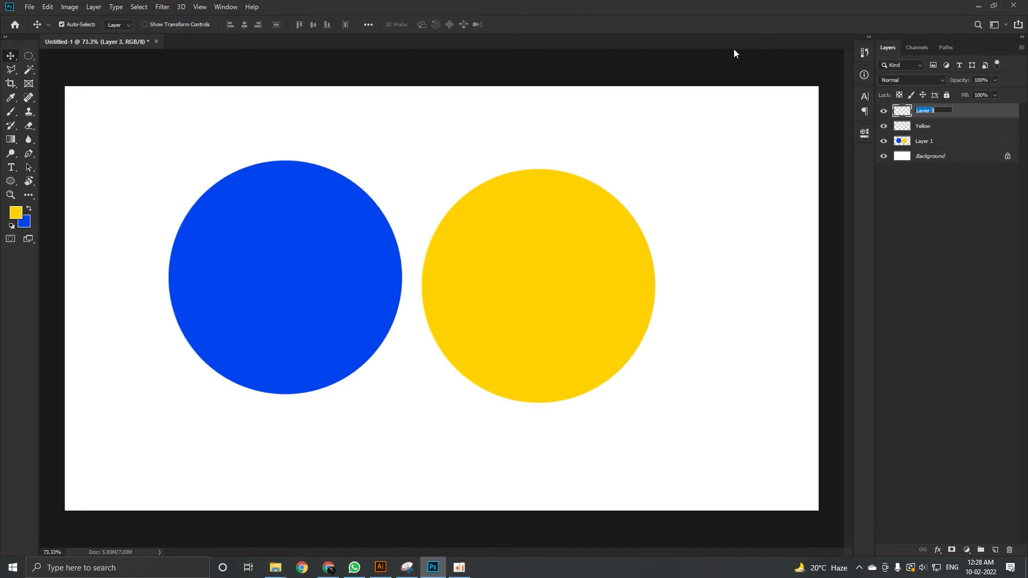
{"action": "type", "text": "Blue"}
{"action": "key", "text": "Return"}
{"action": "double_click", "coordinate": [924, 141]}
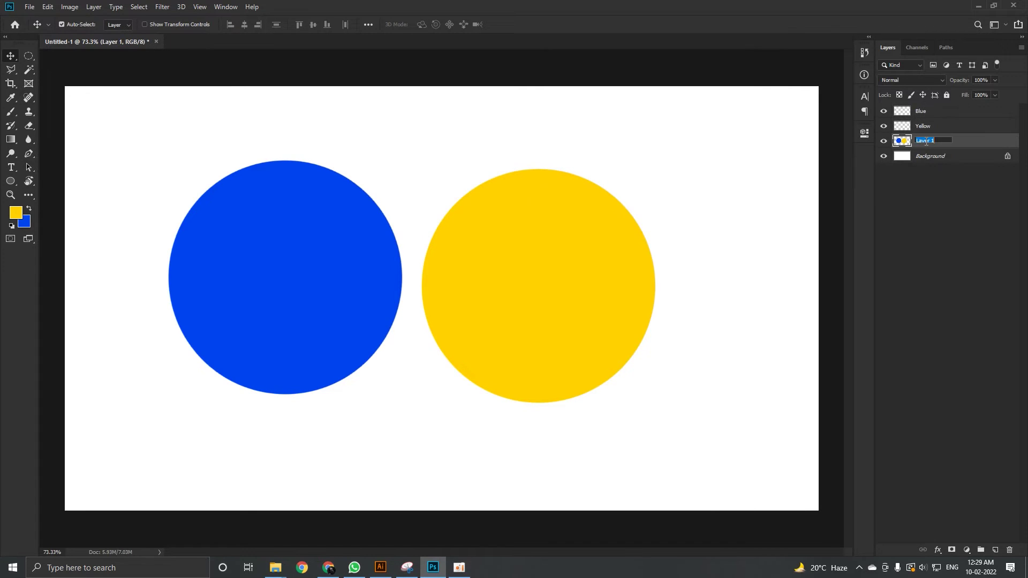
{"action": "key", "text": "BackSpace"}
{"action": "key", "text": "Return"}
{"action": "left_click", "coordinate": [933, 130]}
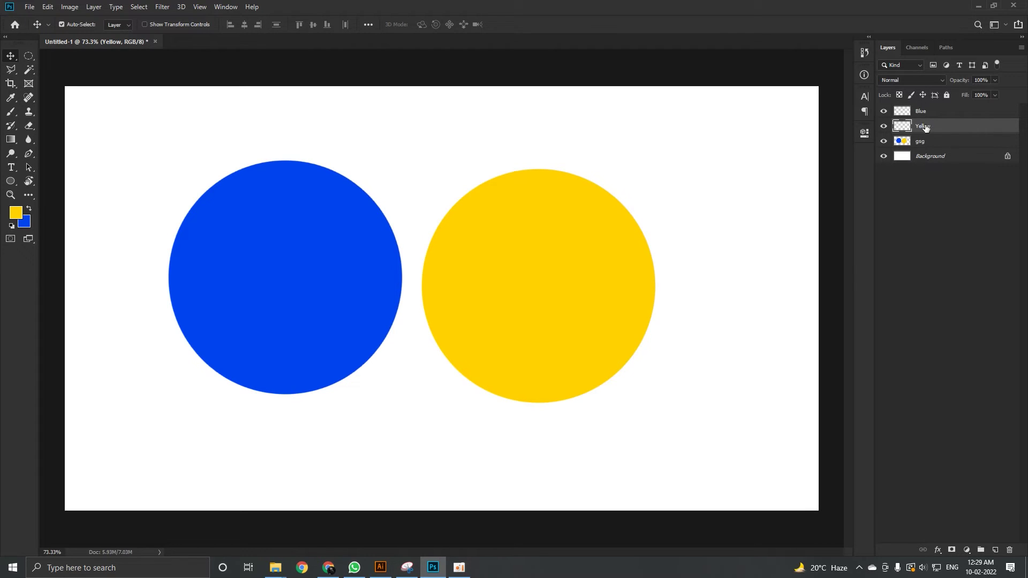
{"action": "left_click", "coordinate": [958, 138]}
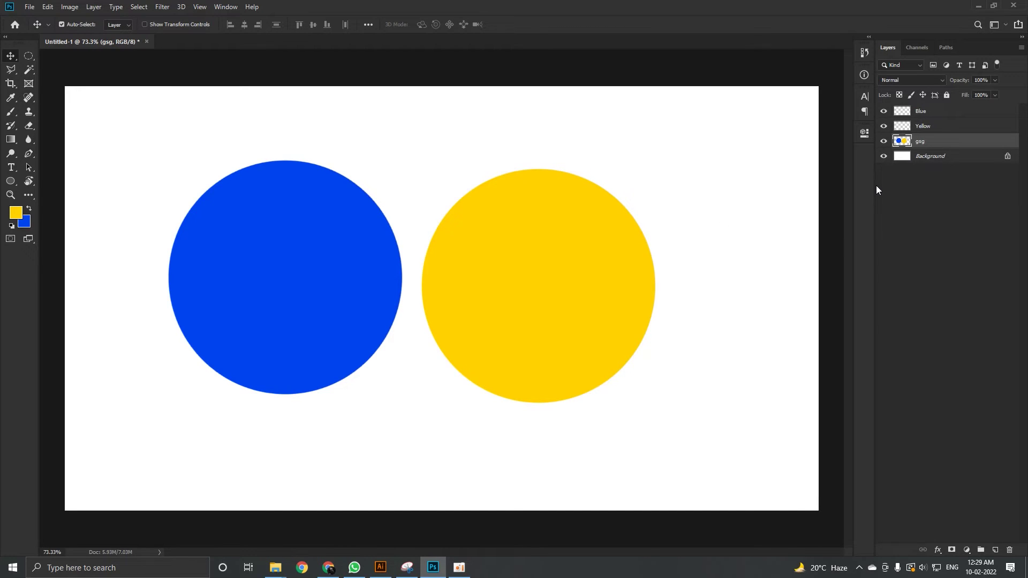
Step: Hide the gsg circles layer after briefly showing and nudging it, then select the Yellow layer
{"action": "left_click", "coordinate": [883, 142]}
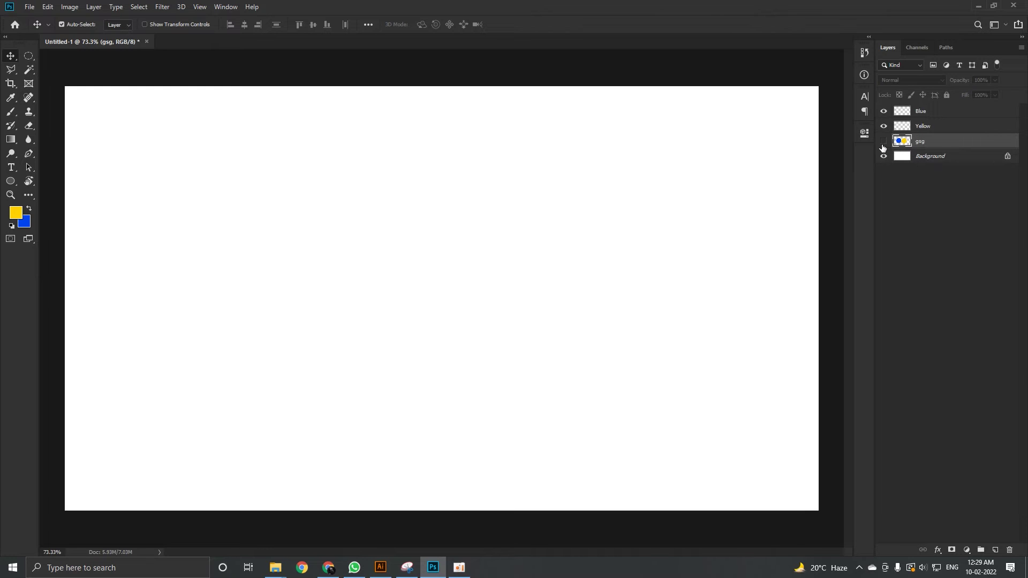
{"action": "left_click_drag", "start_coordinate": [399, 218], "coordinate": [523, 310]}
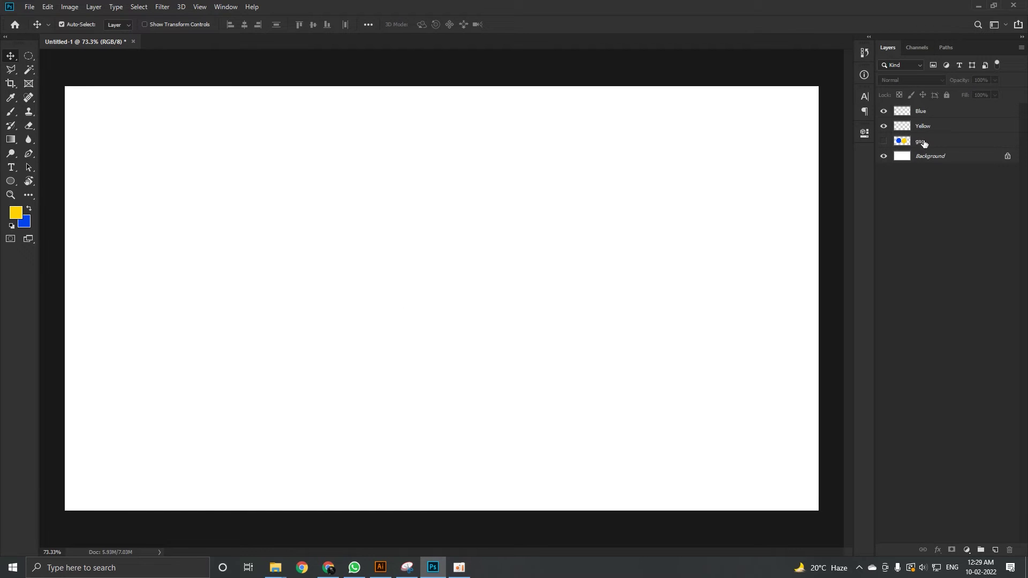
{"action": "left_click", "coordinate": [937, 132]}
{"action": "left_click", "coordinate": [938, 141]}
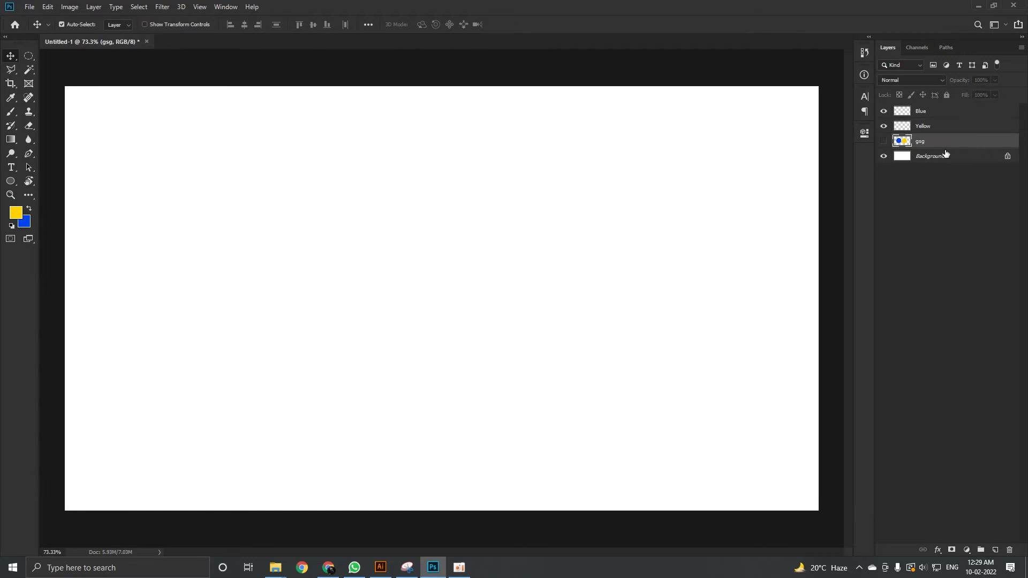
{"action": "left_click", "coordinate": [884, 141]}
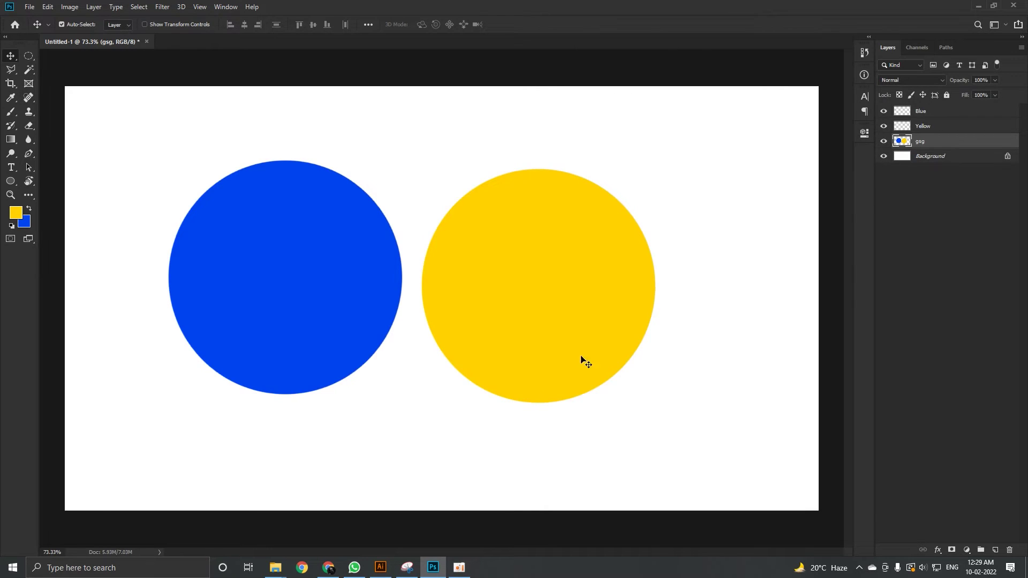
{"action": "left_click", "coordinate": [449, 284]}
{"action": "mouse_move", "coordinate": [450, 283]}
{"action": "left_mouse_down"}
{"action": "mouse_move", "coordinate": [485, 295]}
{"action": "mouse_move", "coordinate": [445, 286]}
{"action": "mouse_move", "coordinate": [464, 274]}
{"action": "mouse_move", "coordinate": [471, 287]}
{"action": "mouse_move", "coordinate": [453, 271]}
{"action": "left_mouse_up"}
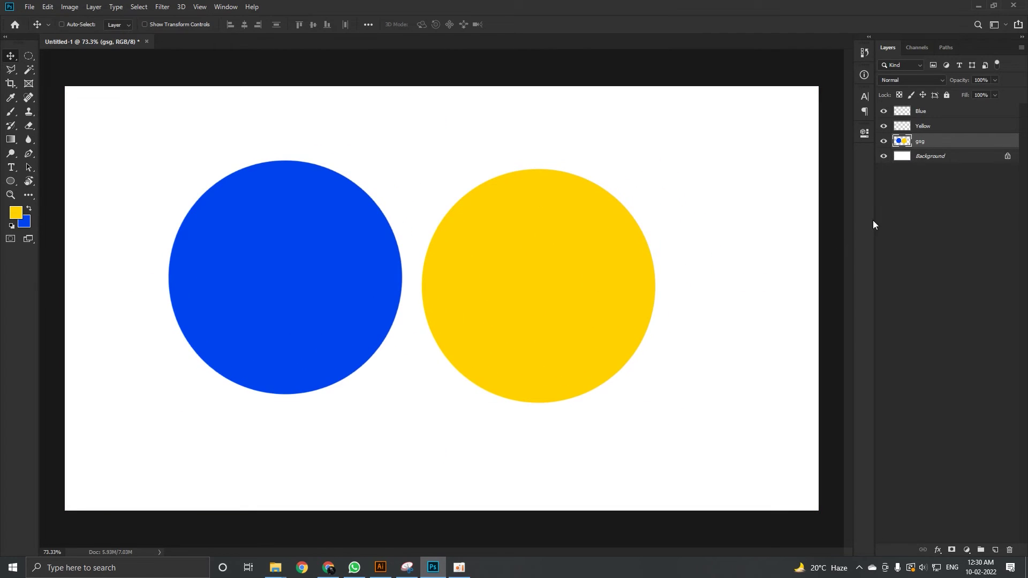
{"action": "left_click", "coordinate": [884, 142]}
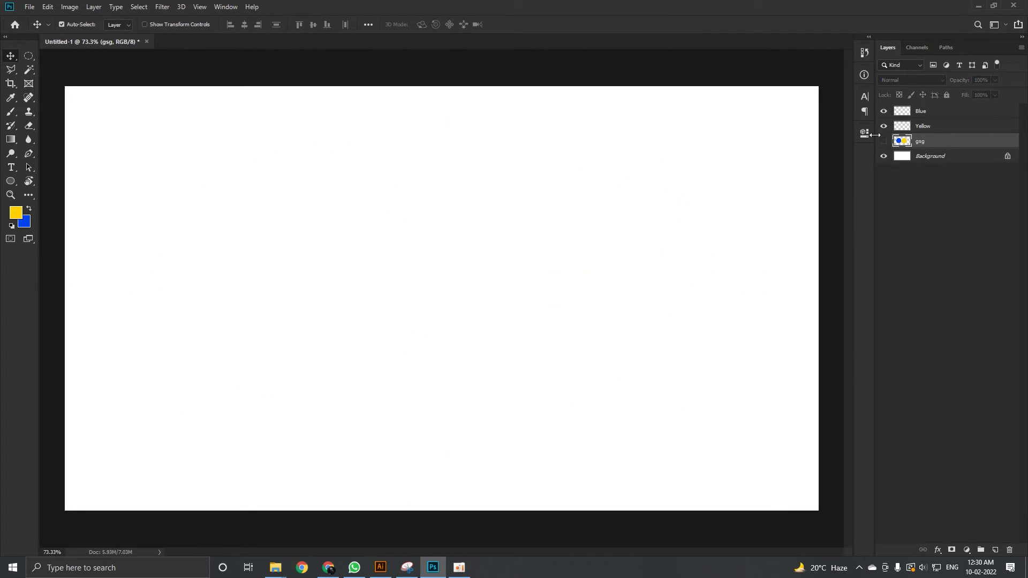
{"action": "left_click", "coordinate": [957, 128]}
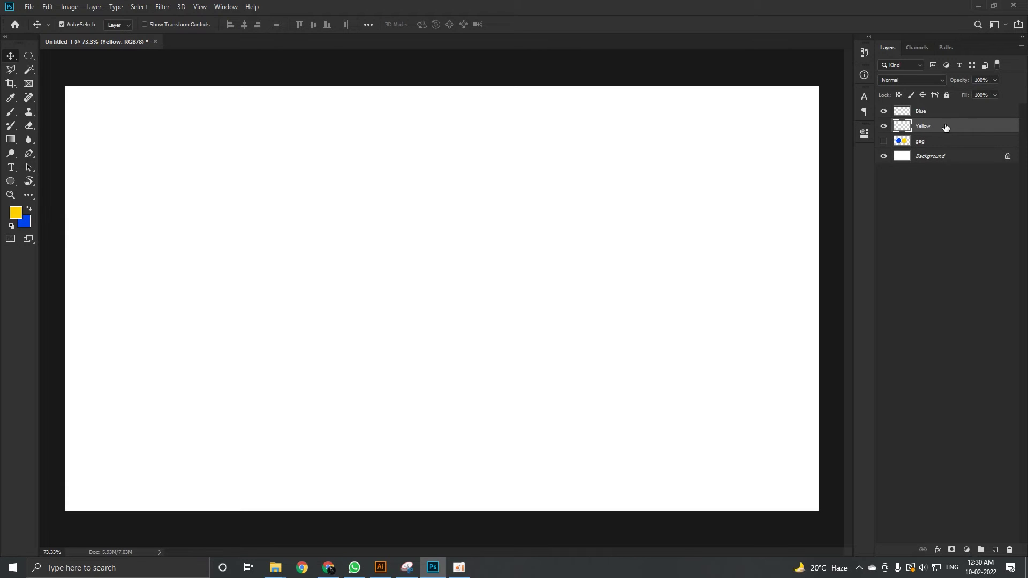
Step: Brush a yellow circle on the Yellow layer and a blue circle to its right on Blue
{"action": "key", "text": "b"}
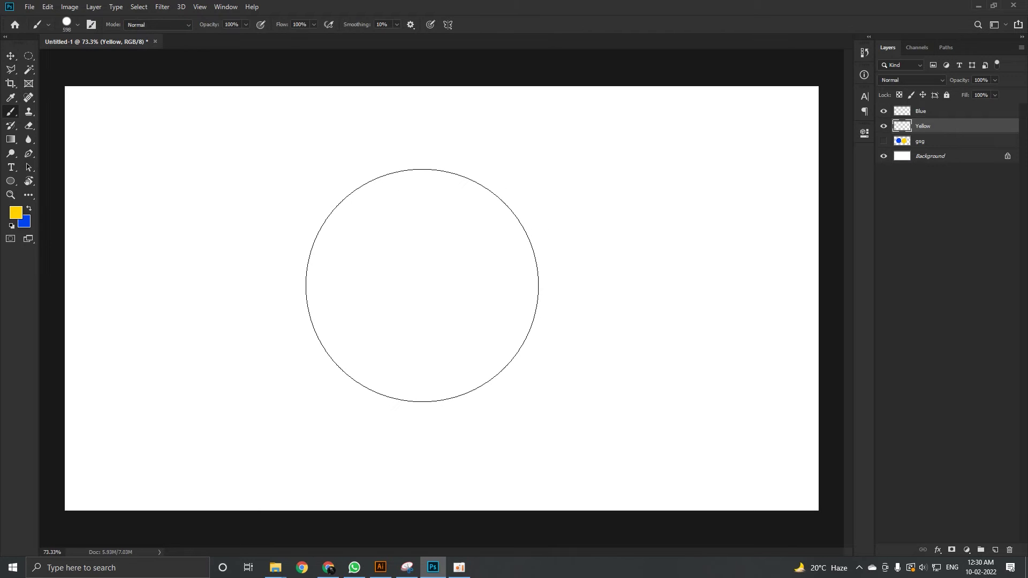
{"action": "left_click", "coordinate": [422, 285]}
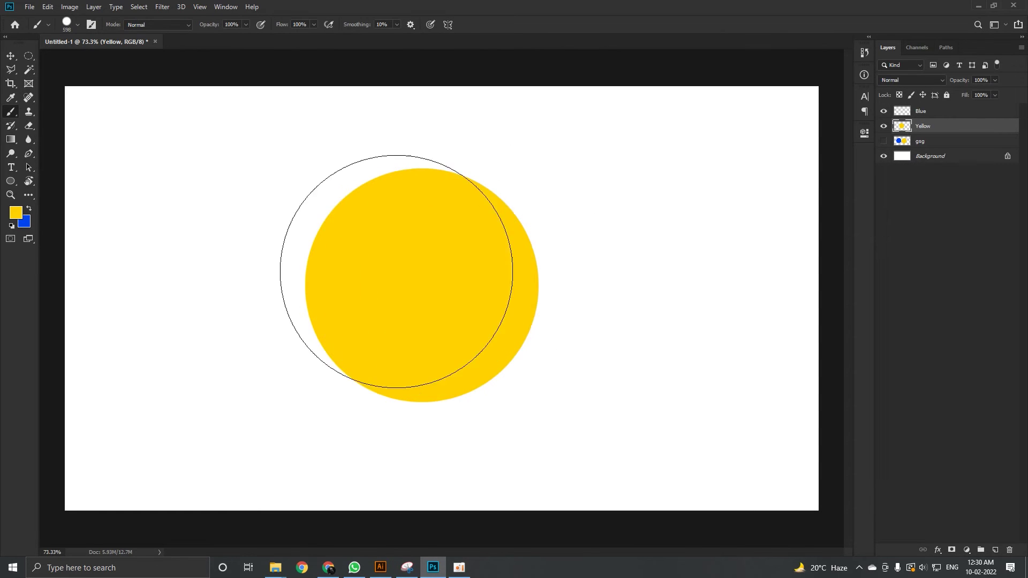
{"action": "key", "text": "x"}
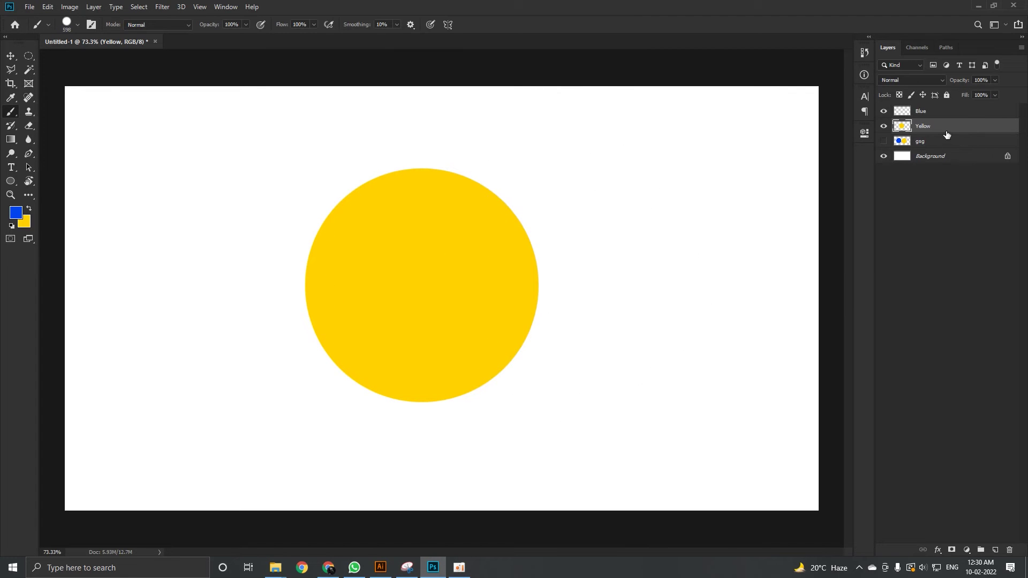
{"action": "left_click", "coordinate": [959, 114]}
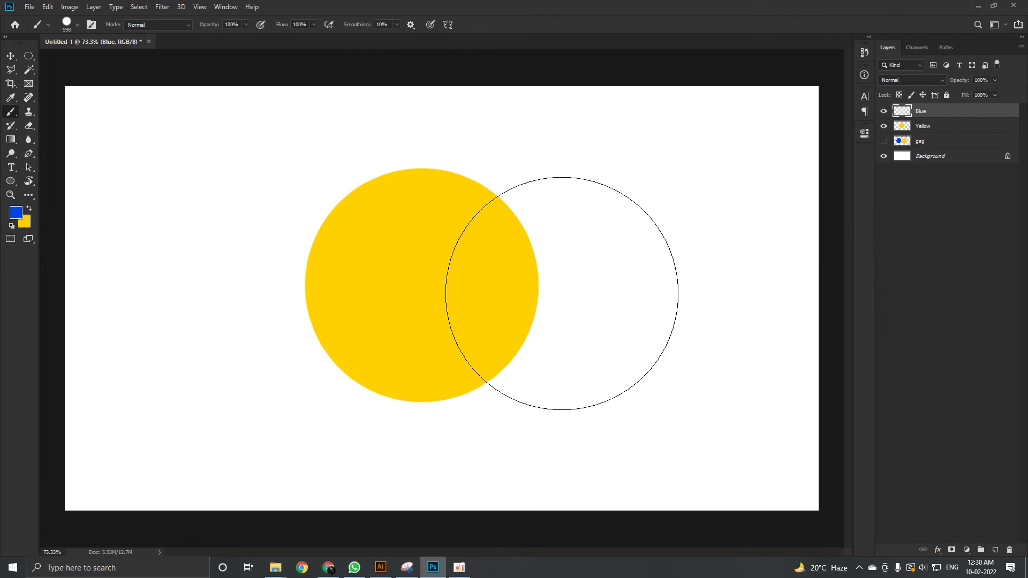
{"action": "left_click", "coordinate": [672, 256]}
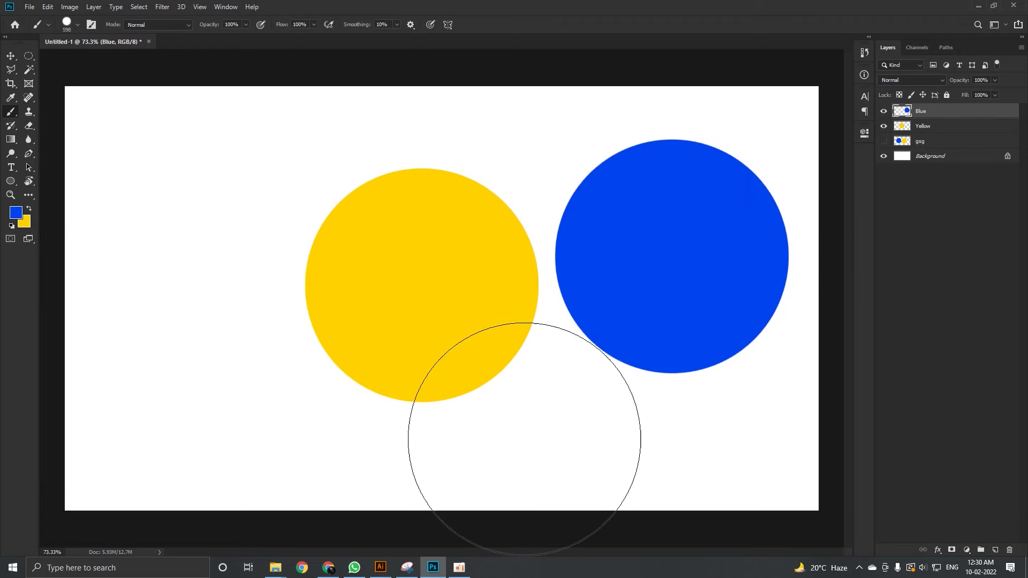
{"action": "left_click", "coordinate": [11, 57]}
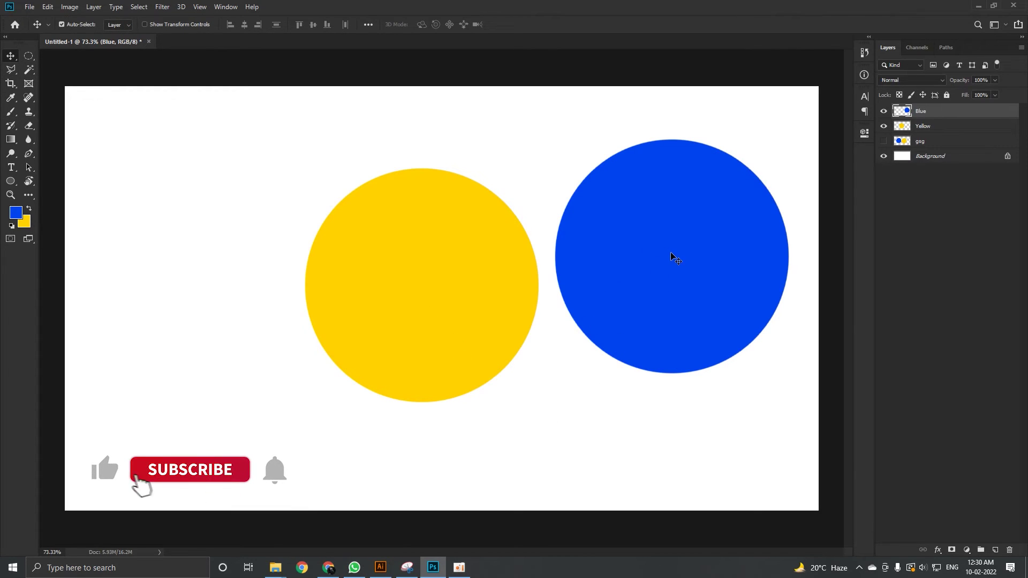
Step: Rearrange the circles so the yellow one tucks partly behind the blue circle
{"action": "left_click_drag", "start_coordinate": [696, 315], "coordinate": [220, 273]}
{"action": "left_click_drag", "start_coordinate": [397, 341], "coordinate": [676, 297]}
{"action": "left_click_drag", "start_coordinate": [159, 247], "coordinate": [260, 312]}
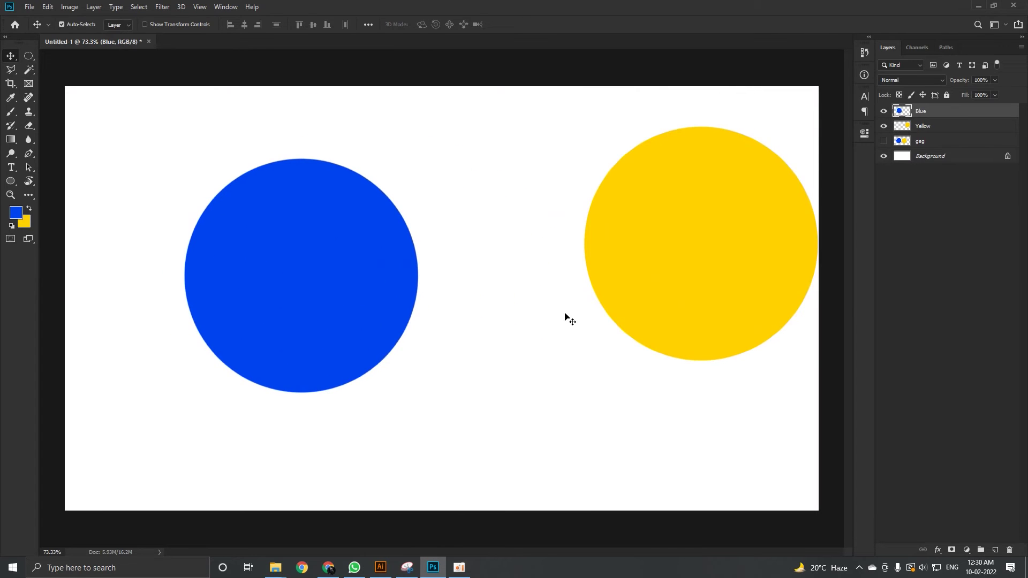
{"action": "left_click_drag", "start_coordinate": [621, 296], "coordinate": [575, 332]}
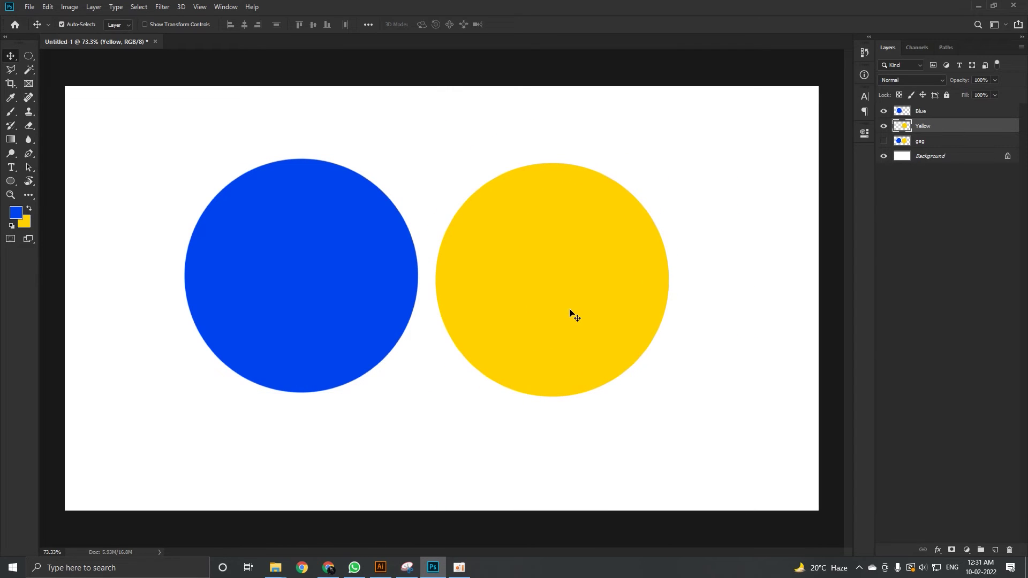
{"action": "left_click_drag", "start_coordinate": [569, 307], "coordinate": [542, 300]}
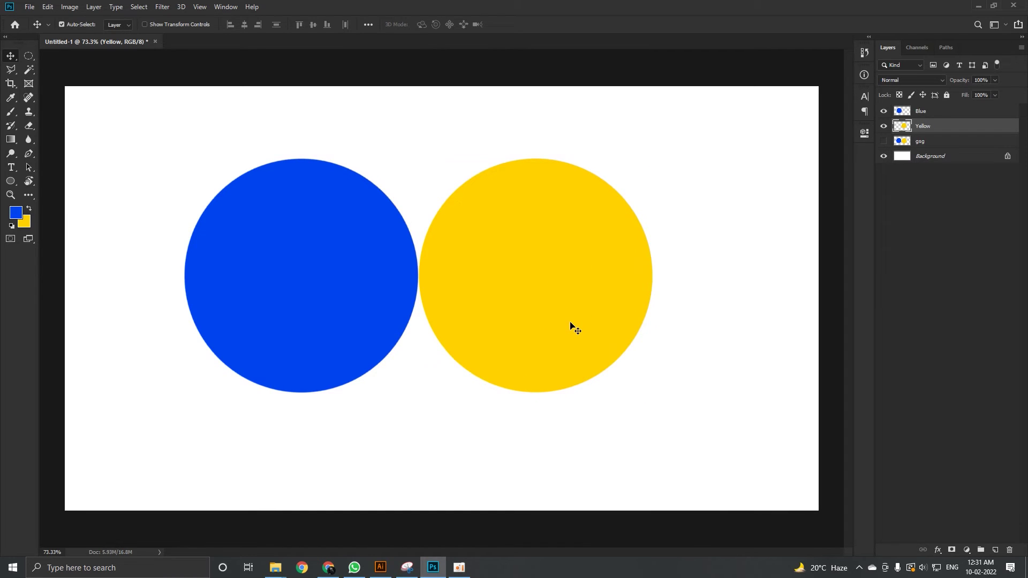
{"action": "left_click_drag", "start_coordinate": [589, 298], "coordinate": [439, 279]}
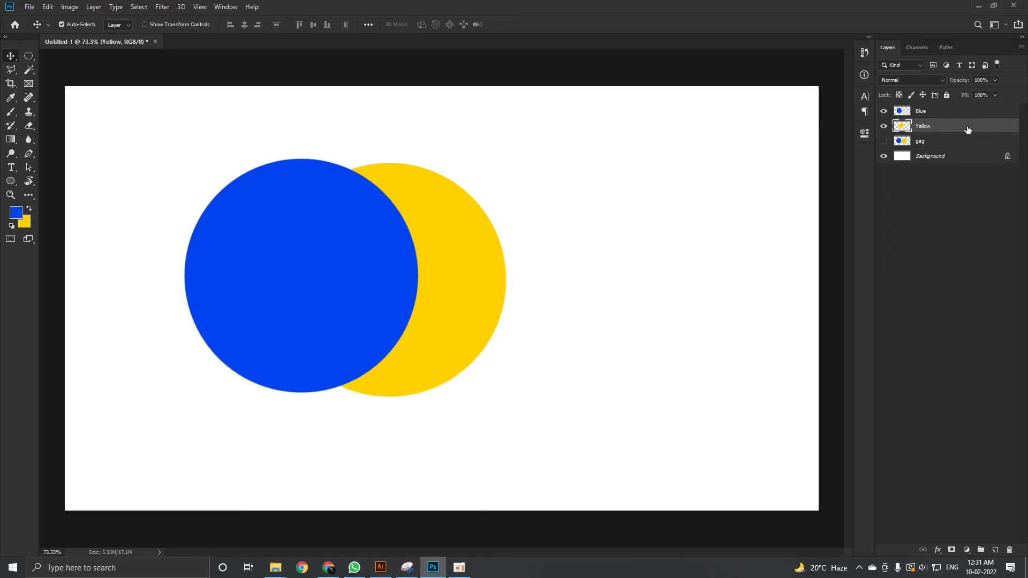
{"action": "left_click", "coordinate": [951, 114]}
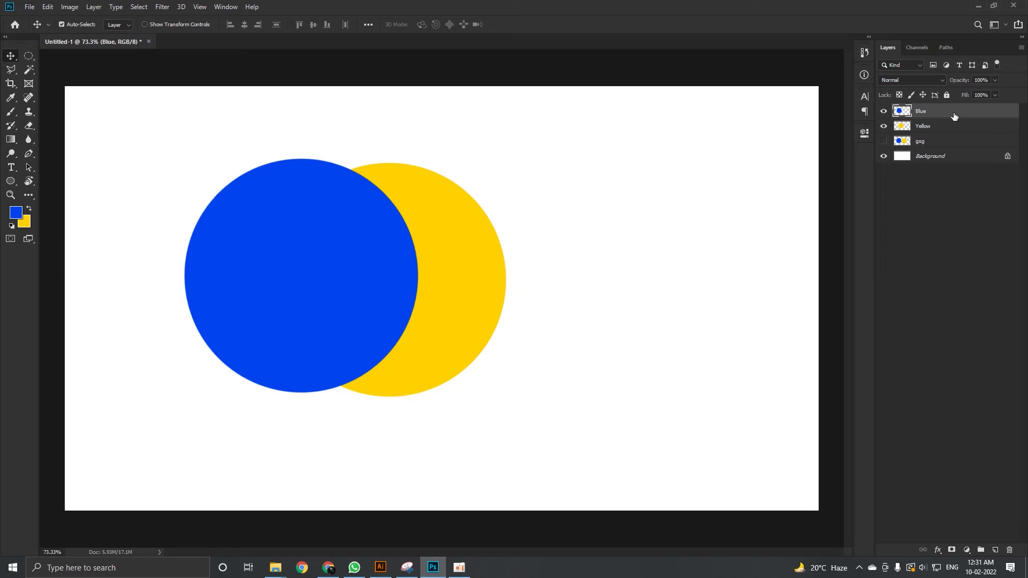
{"action": "left_click", "coordinate": [955, 129]}
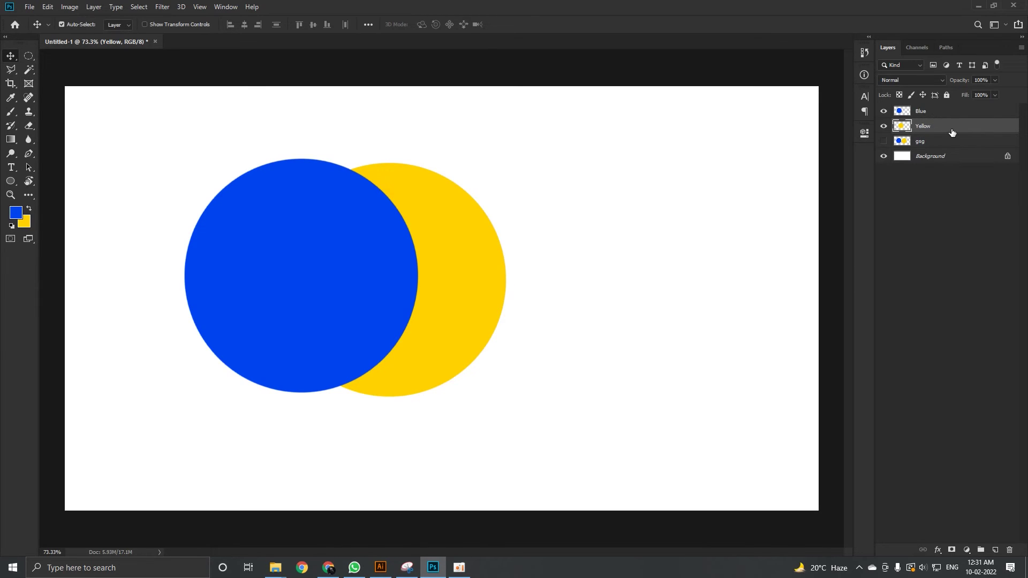
Step: Stack the Yellow layer above Blue, then move it back below Blue
{"action": "left_click_drag", "start_coordinate": [952, 132], "coordinate": [942, 110]}
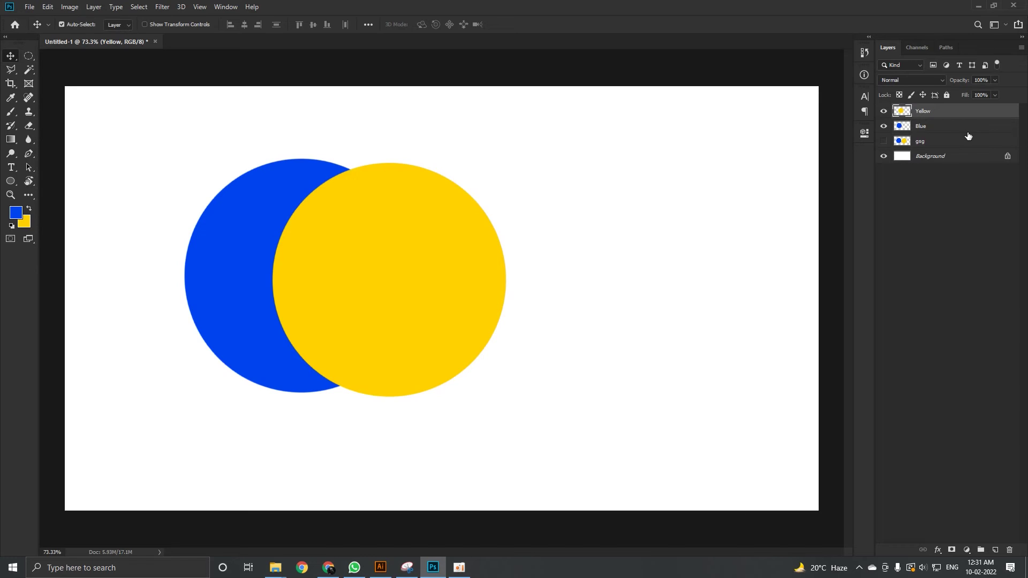
{"action": "left_click", "coordinate": [951, 130]}
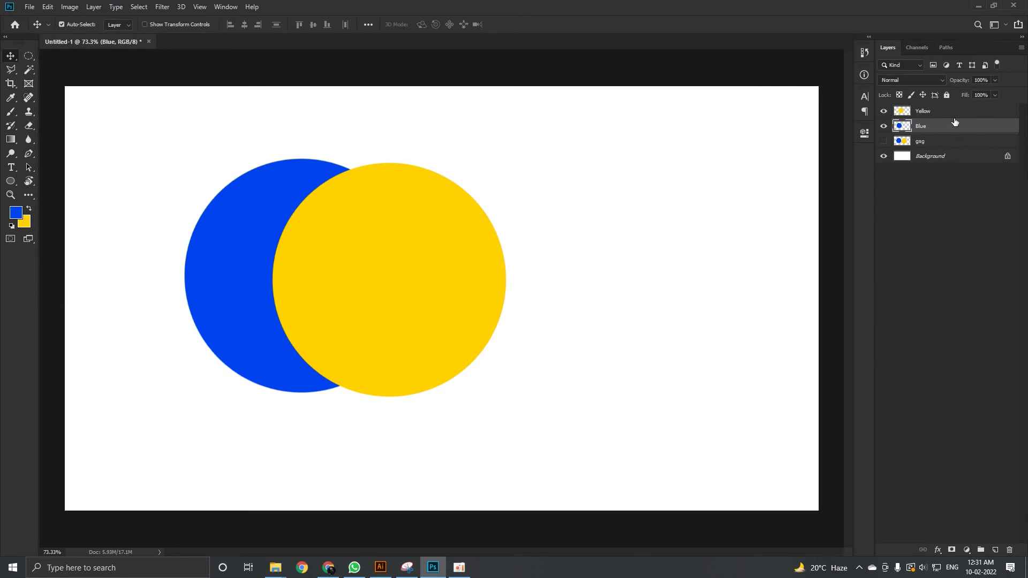
{"action": "left_click", "coordinate": [958, 112]}
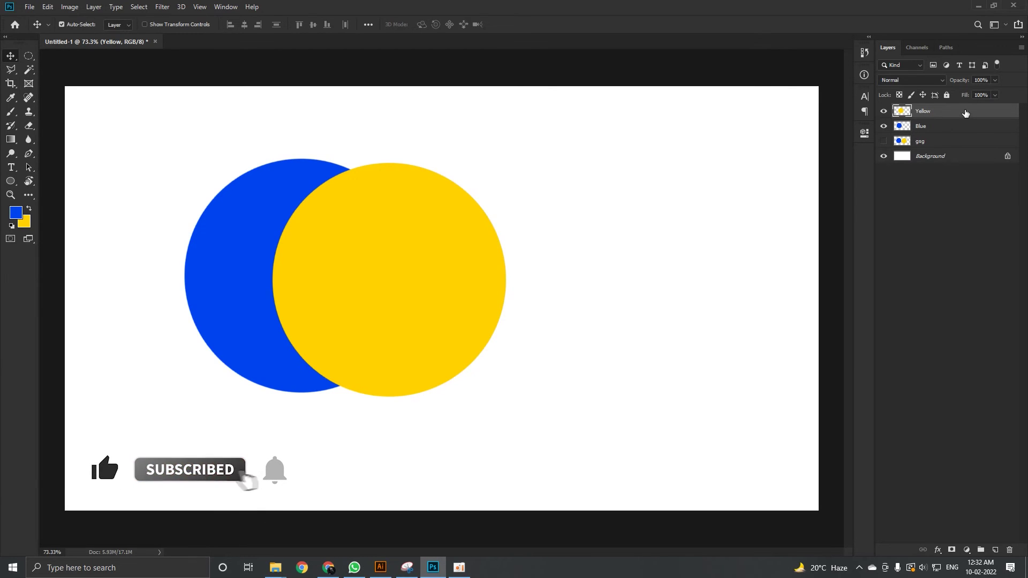
{"action": "left_click_drag", "start_coordinate": [963, 113], "coordinate": [964, 134]}
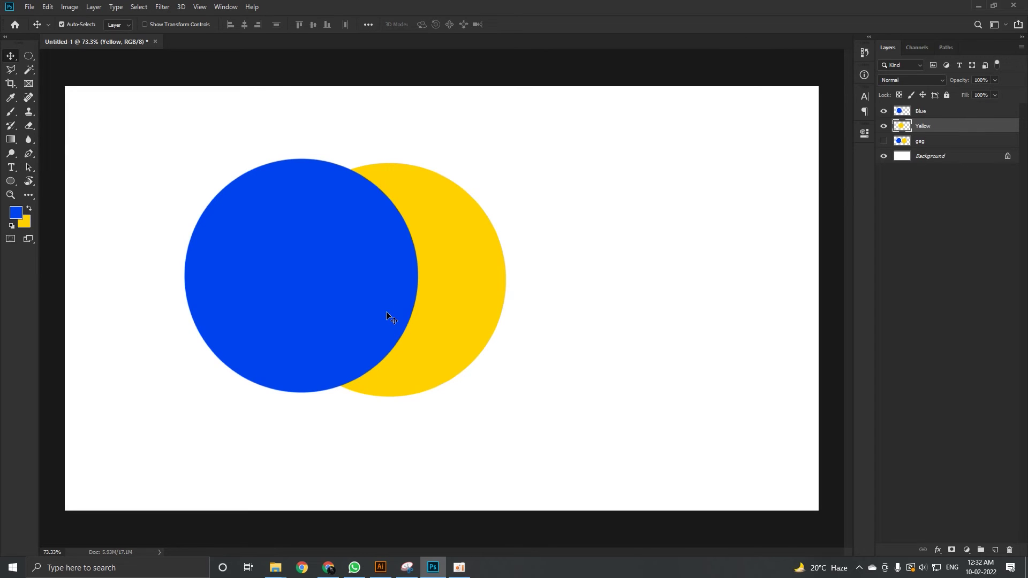
Step: Nudge both circles slightly right, then select the gsg layer with Alt+[
{"action": "left_click_drag", "start_coordinate": [367, 300], "coordinate": [382, 298]}
{"action": "left_click_drag", "start_coordinate": [454, 298], "coordinate": [471, 299]}
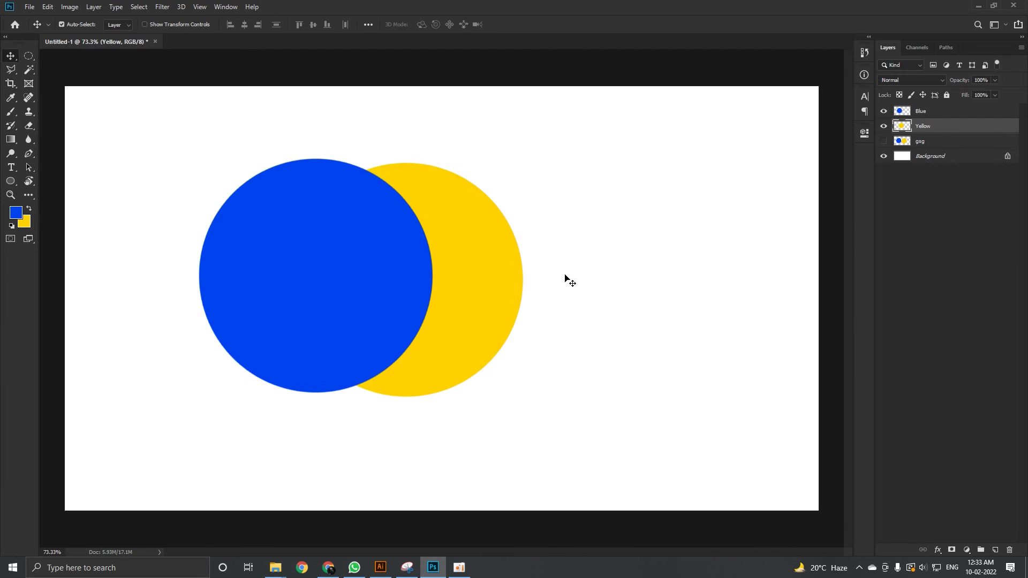
{"action": "key", "text": "alt+bracketleft"}
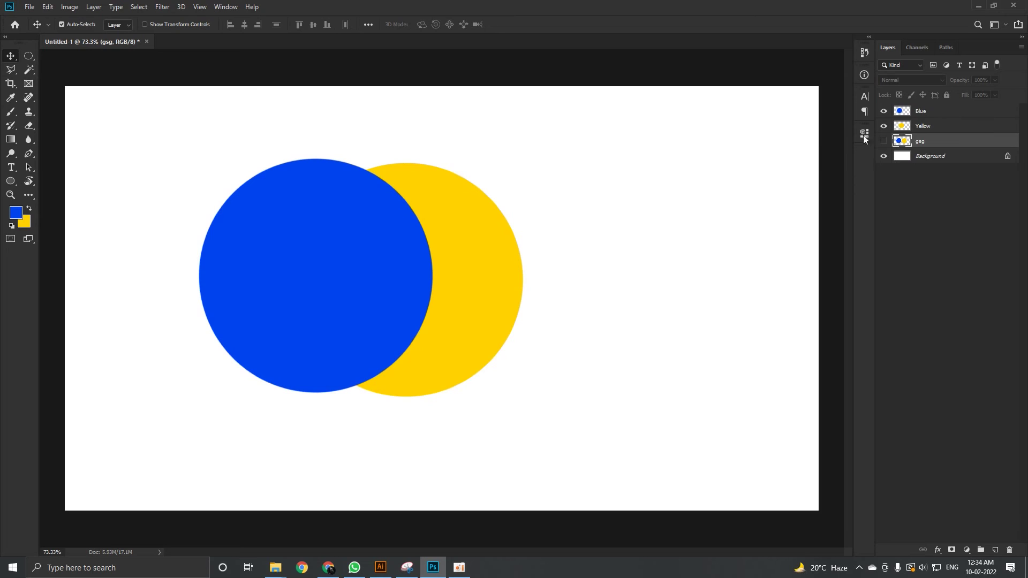
Step: Delete the Yellow layer, switch to the Brush tool, and unhide the gsg layer
{"action": "left_click", "coordinate": [973, 129]}
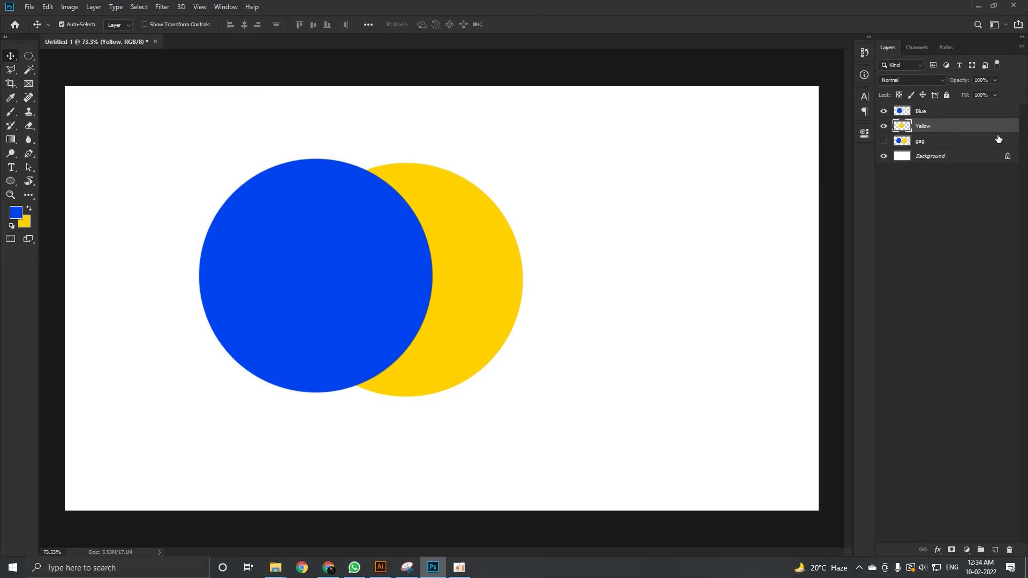
{"action": "left_click_drag", "start_coordinate": [999, 132], "coordinate": [1010, 550]}
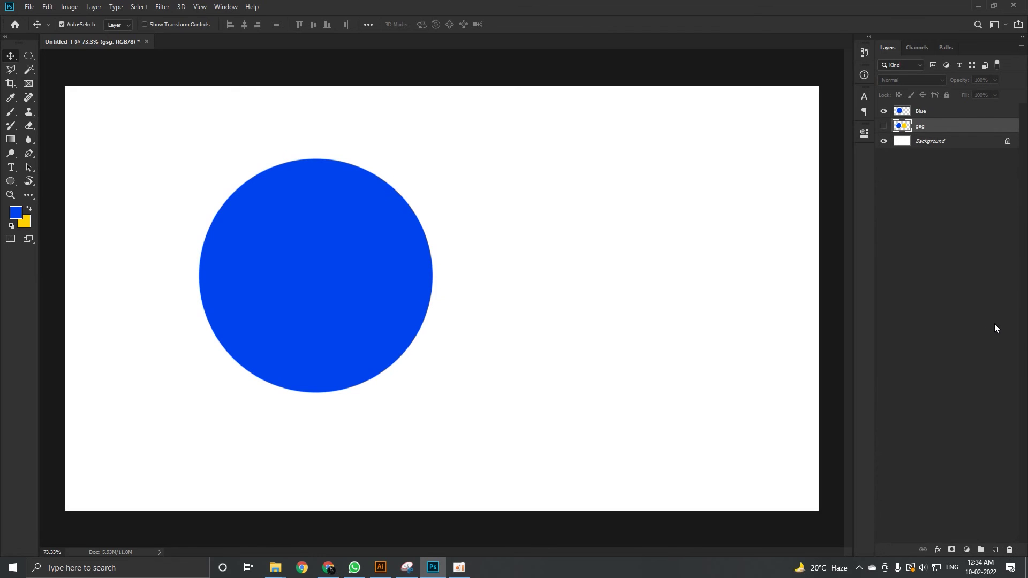
{"action": "key", "text": "b"}
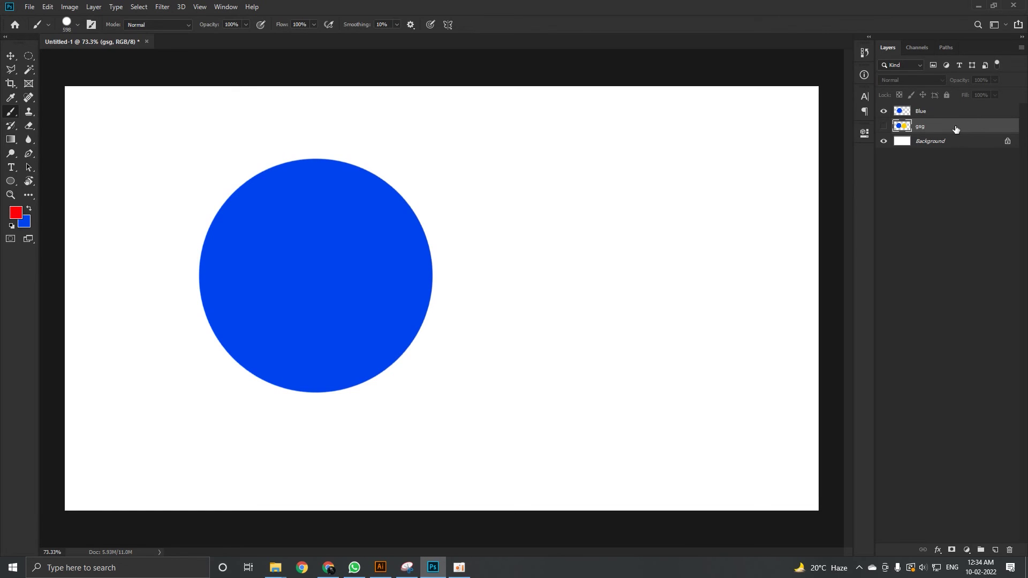
{"action": "left_click", "coordinate": [884, 126]}
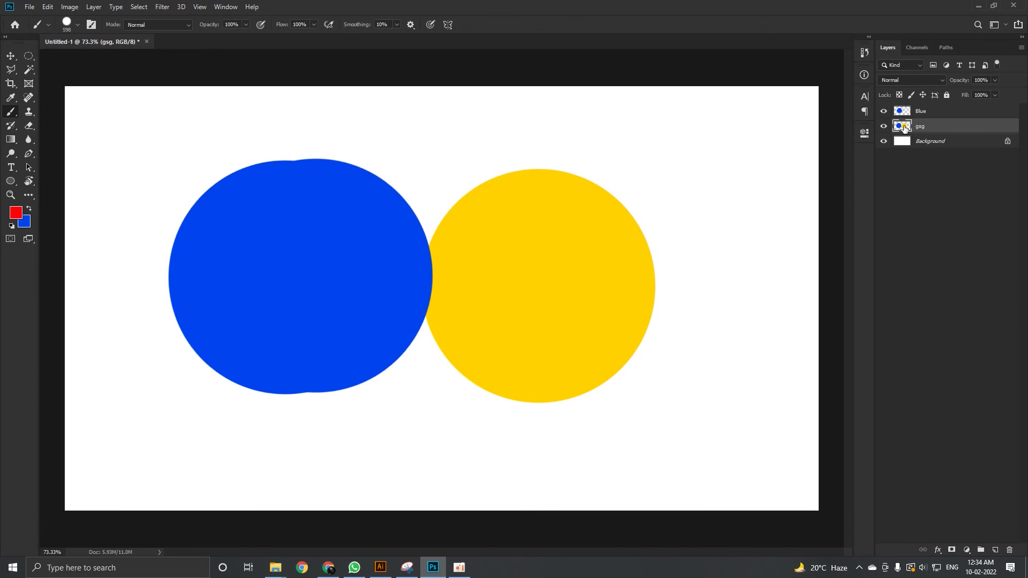
{"action": "right_click", "coordinate": [904, 127]}
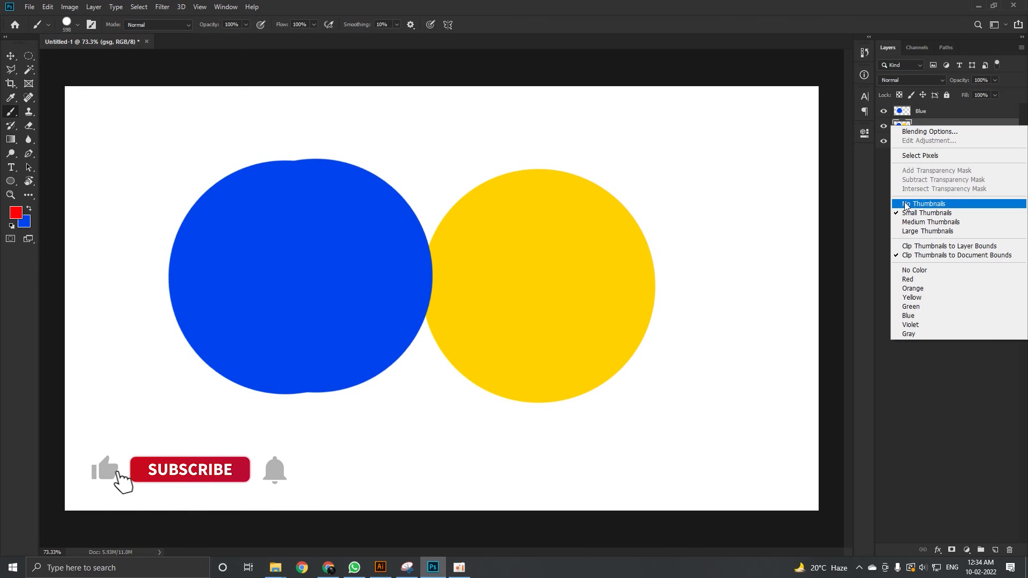
{"action": "left_click", "coordinate": [930, 223]}
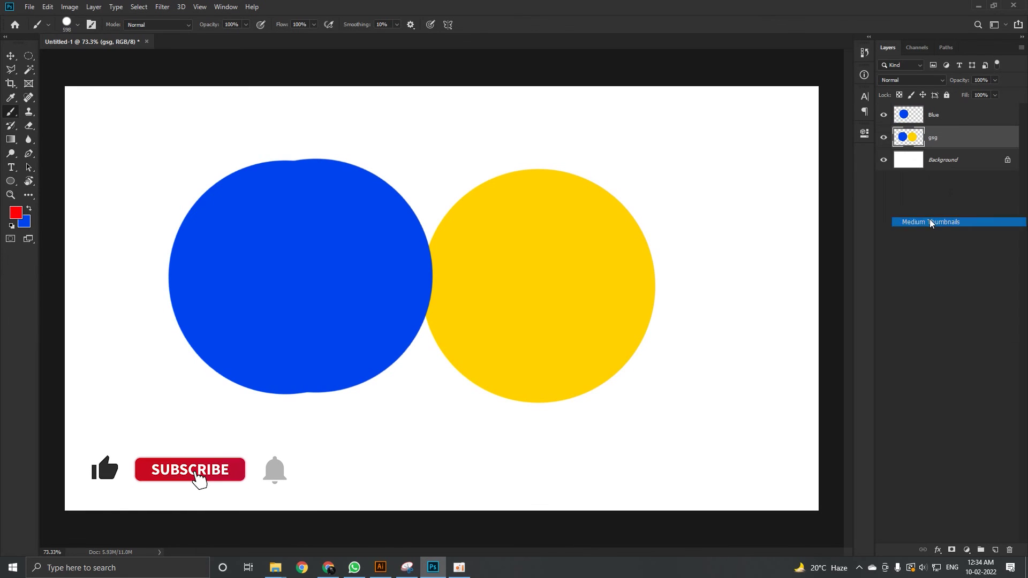
{"action": "right_click", "coordinate": [911, 140]}
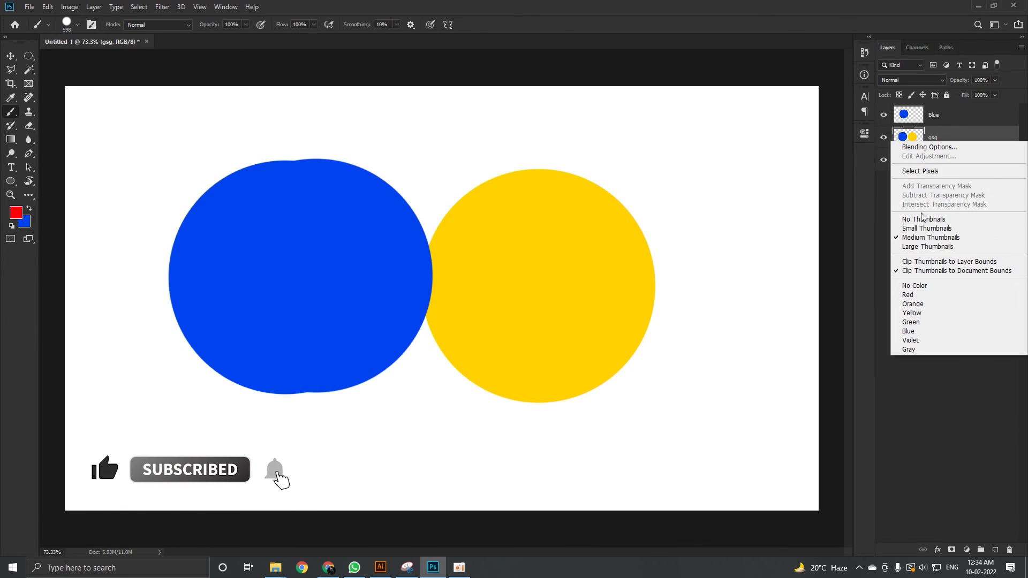
{"action": "left_click", "coordinate": [928, 247]}
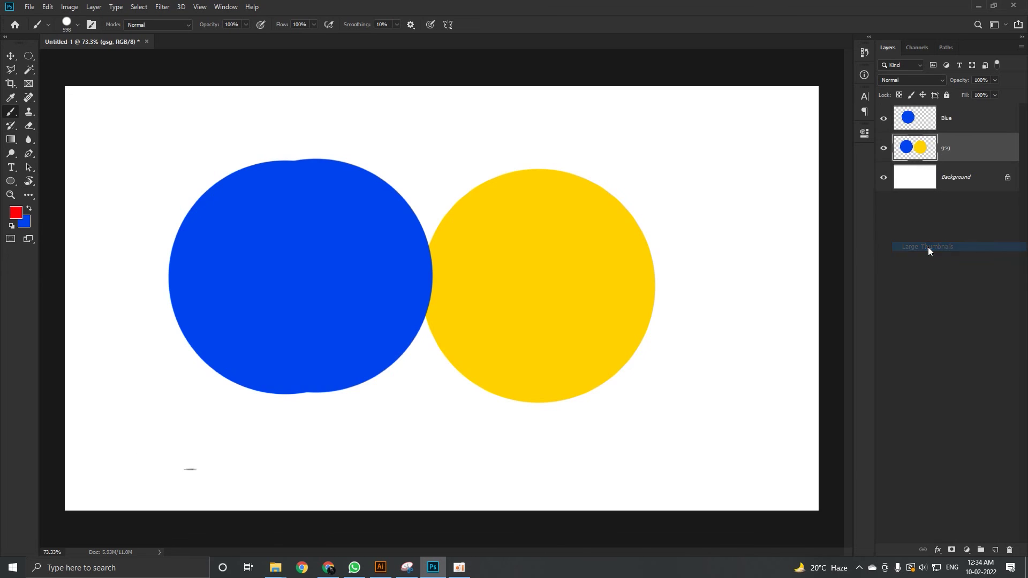
{"action": "right_click", "coordinate": [920, 149]}
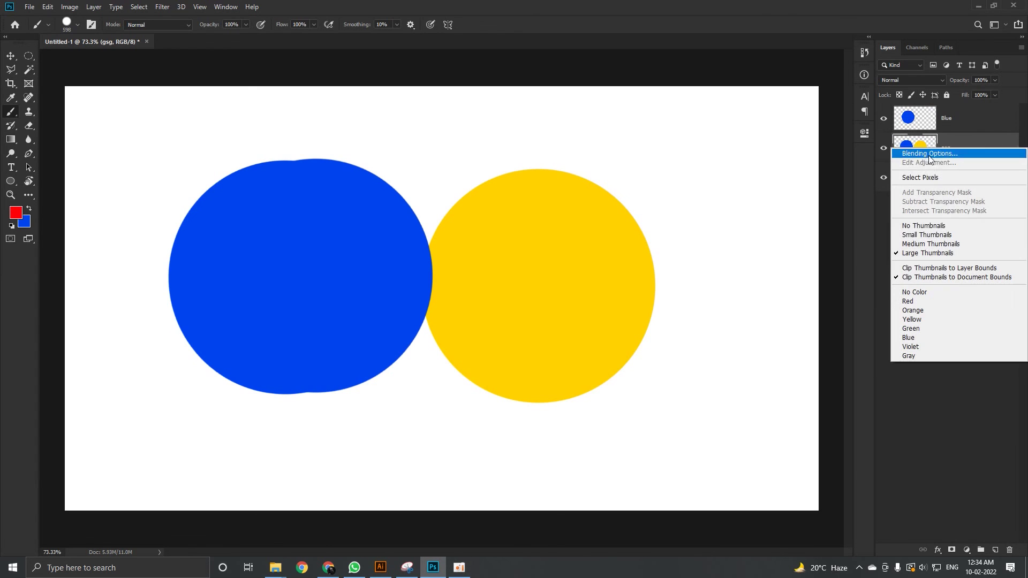
{"action": "left_click", "coordinate": [936, 226]}
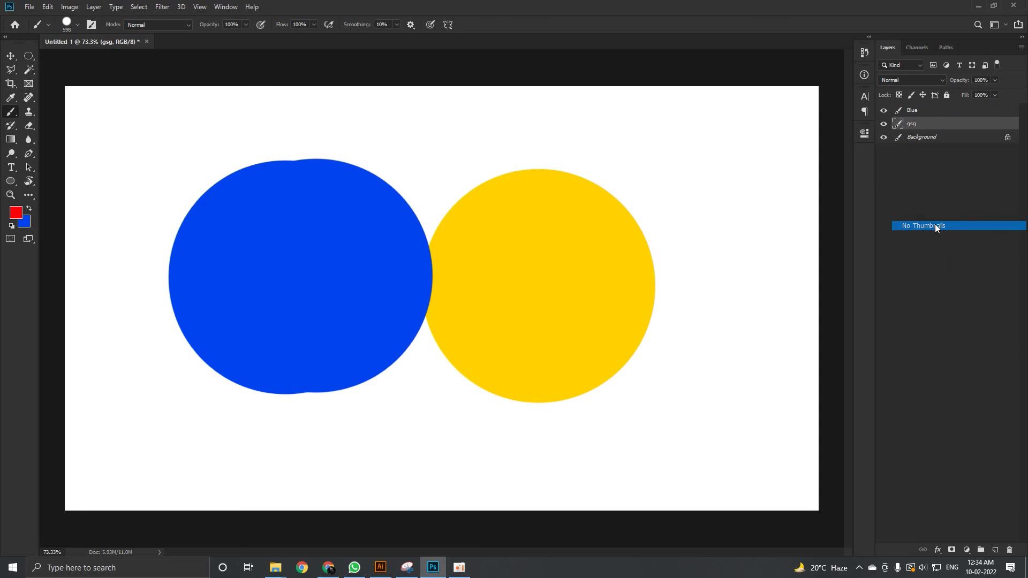
{"action": "right_click", "coordinate": [898, 127]}
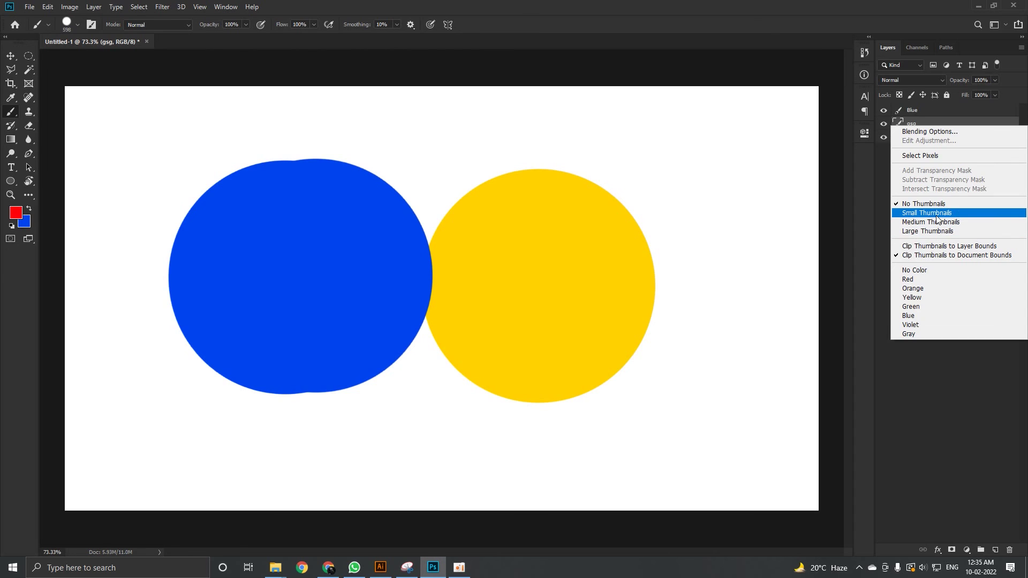
{"action": "left_click", "coordinate": [935, 215]}
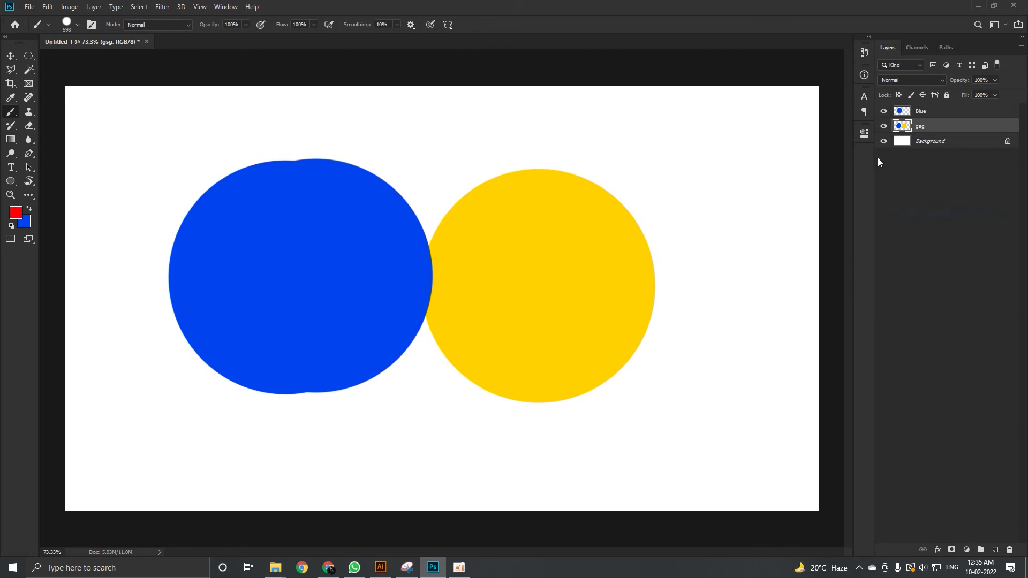
Step: Colour-label the gsg layer red and the Blue layer blue
{"action": "right_click", "coordinate": [905, 126]}
{"action": "left_click", "coordinate": [941, 128]}
{"action": "right_click", "coordinate": [957, 129]}
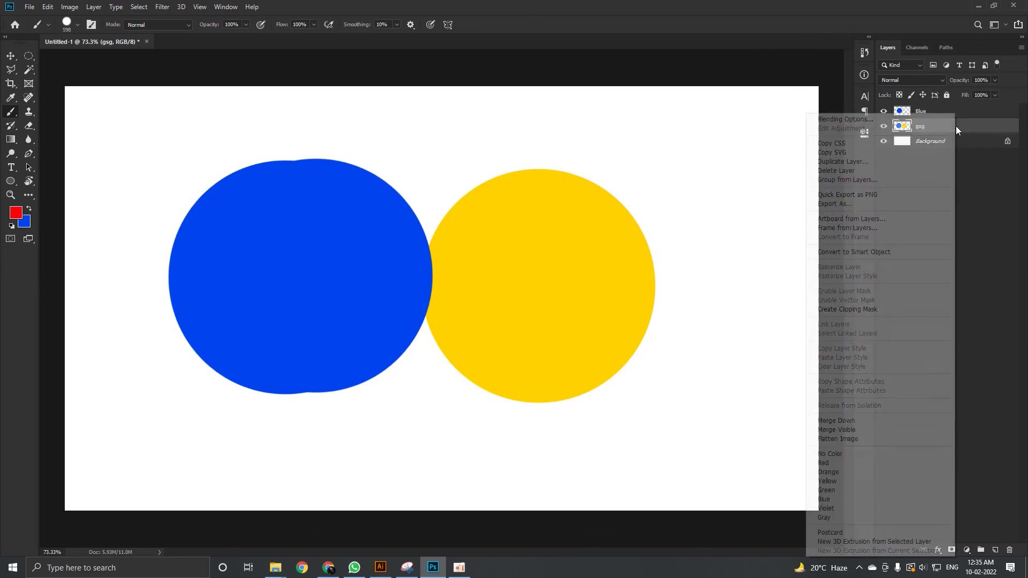
{"action": "left_click", "coordinate": [852, 463]}
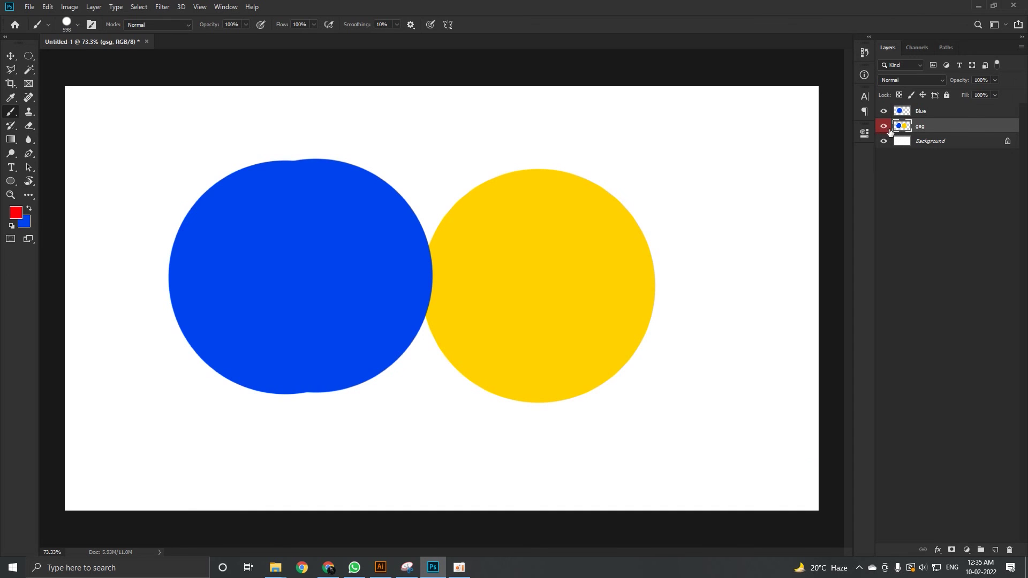
{"action": "right_click", "coordinate": [954, 113]}
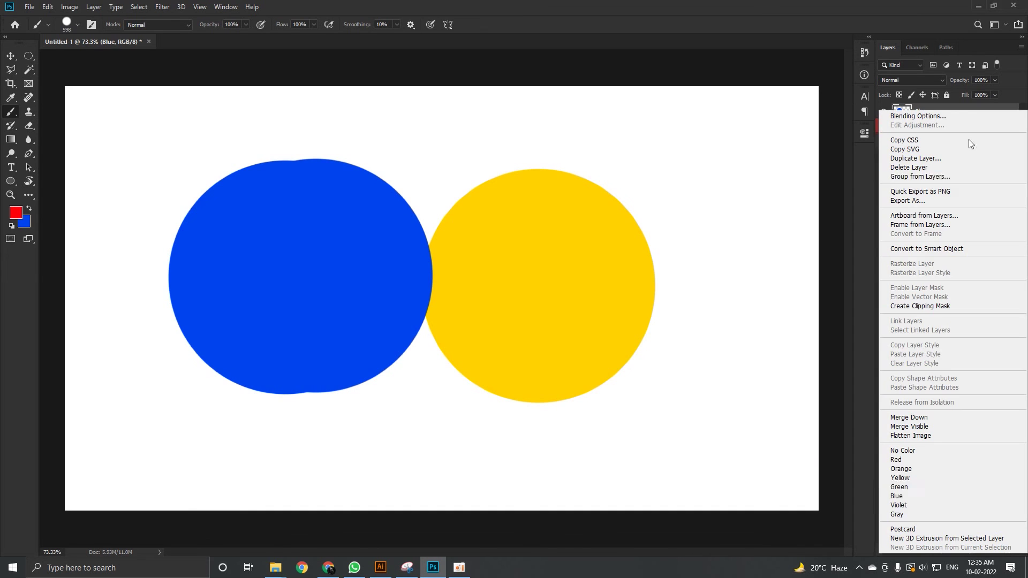
{"action": "left_click", "coordinate": [912, 497]}
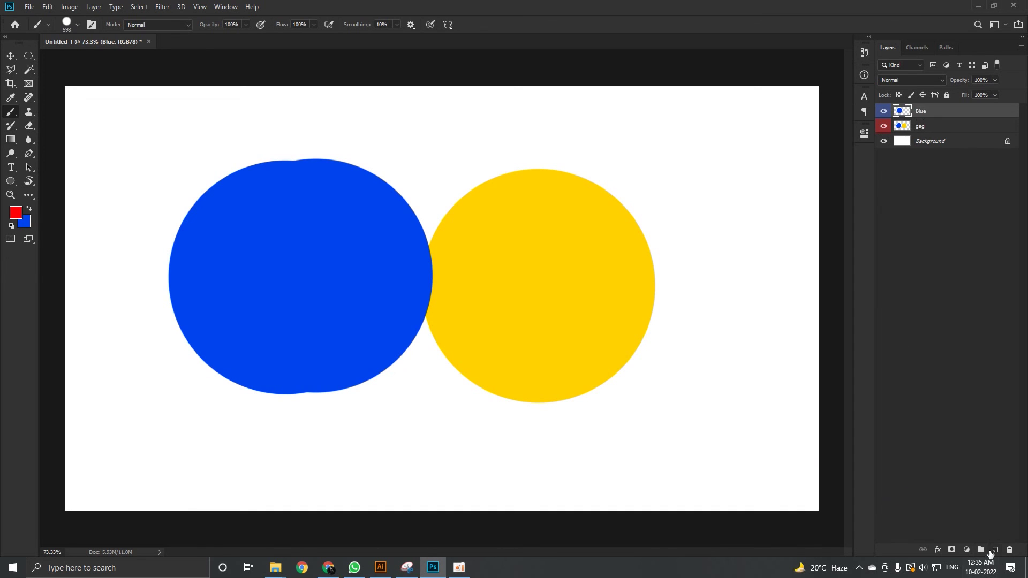
Step: Add two new empty layers, Layer 1 and Layer 2, and label Layer 1 green
{"action": "left_click", "coordinate": [995, 550]}
{"action": "left_click", "coordinate": [994, 550]}
{"action": "left_click", "coordinate": [963, 129]}
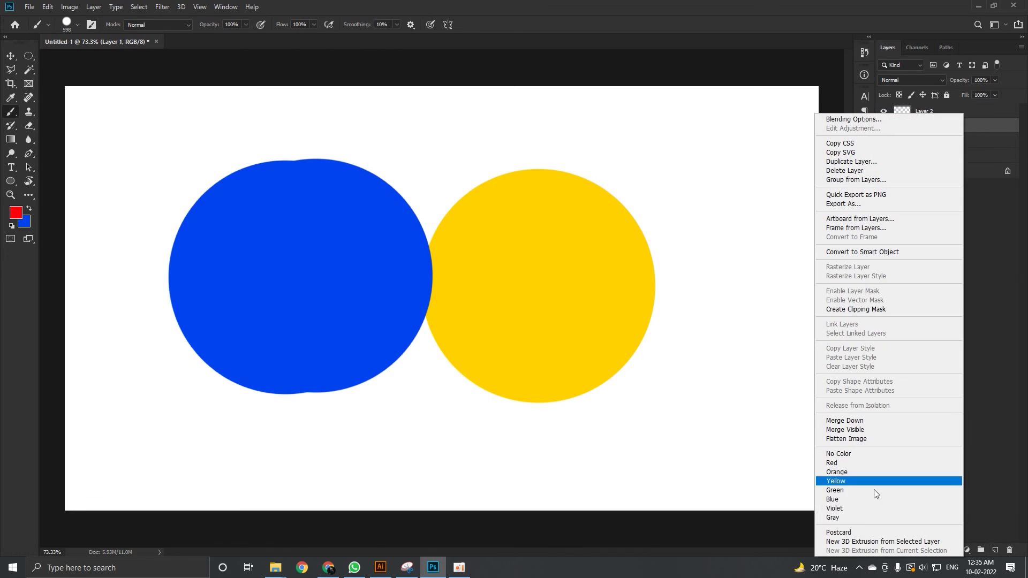
{"action": "right_click", "coordinate": [962, 128]}
{"action": "left_click", "coordinate": [880, 490]}
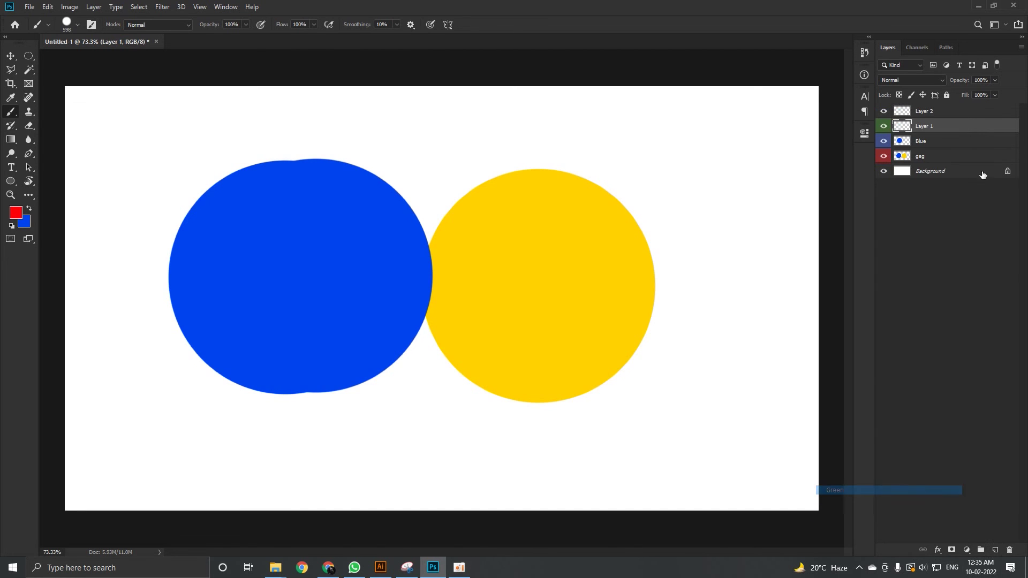